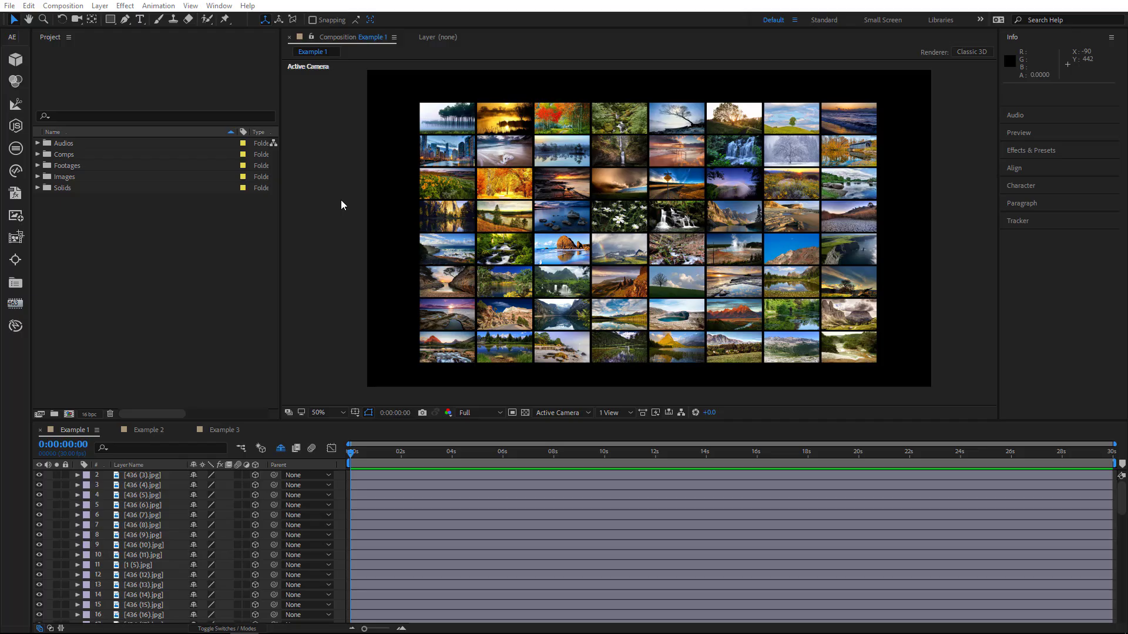
- Dock and enlarge the Multi Replacer.jsx panel in the right column, then marquee-select every wall tile
{"action": "left_click", "coordinate": [222, 7]}
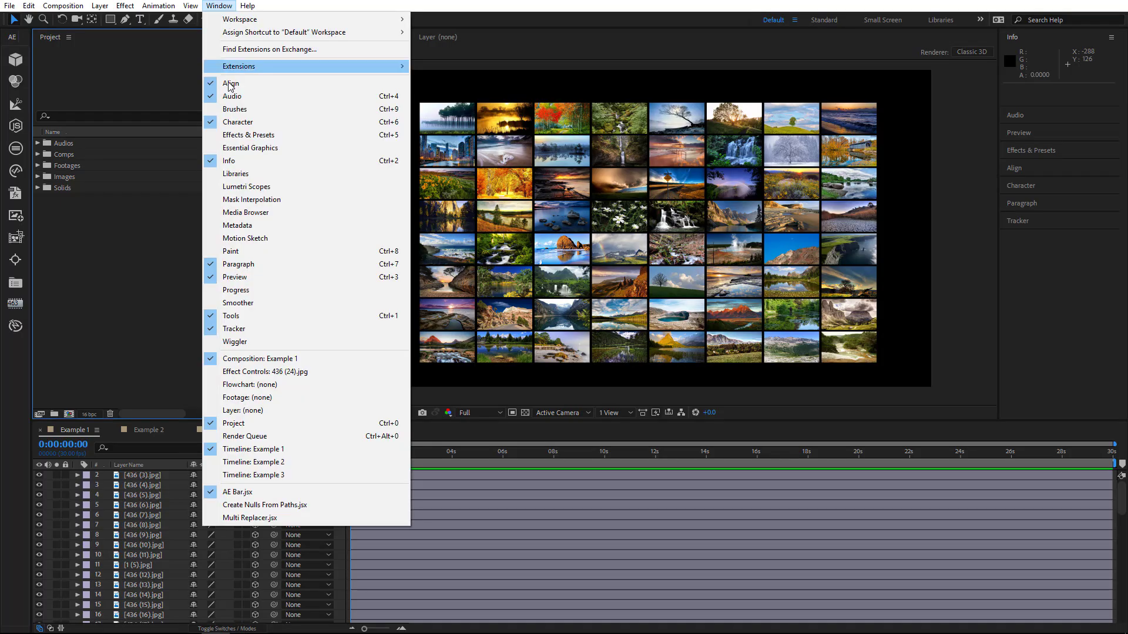
{"action": "left_click", "coordinate": [236, 519]}
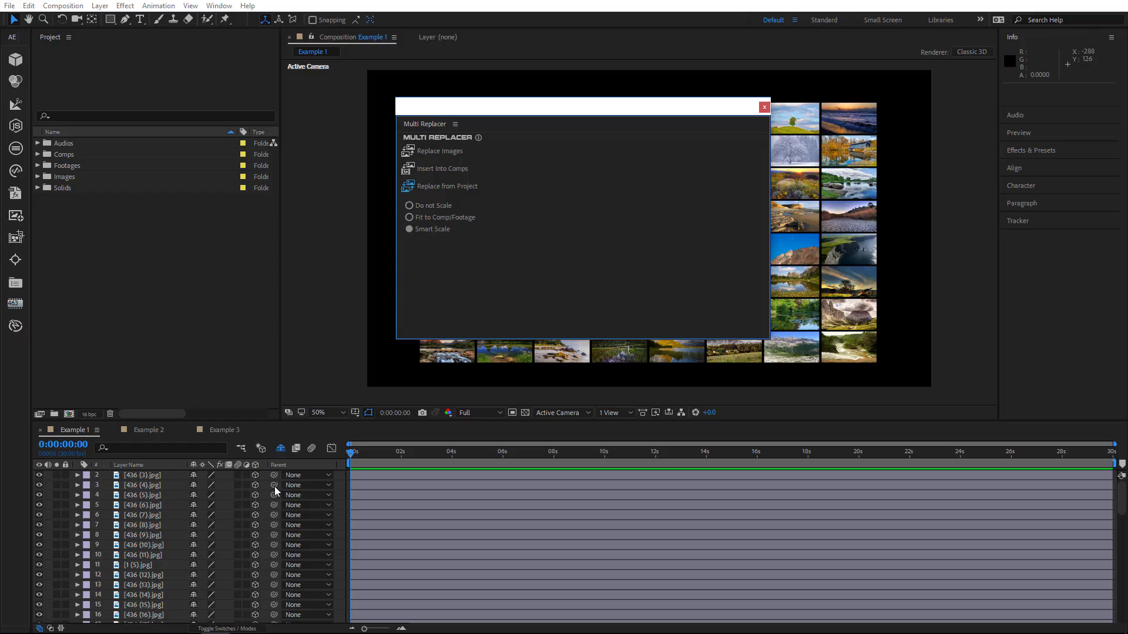
{"action": "left_click_drag", "start_coordinate": [429, 130], "coordinate": [1041, 282]}
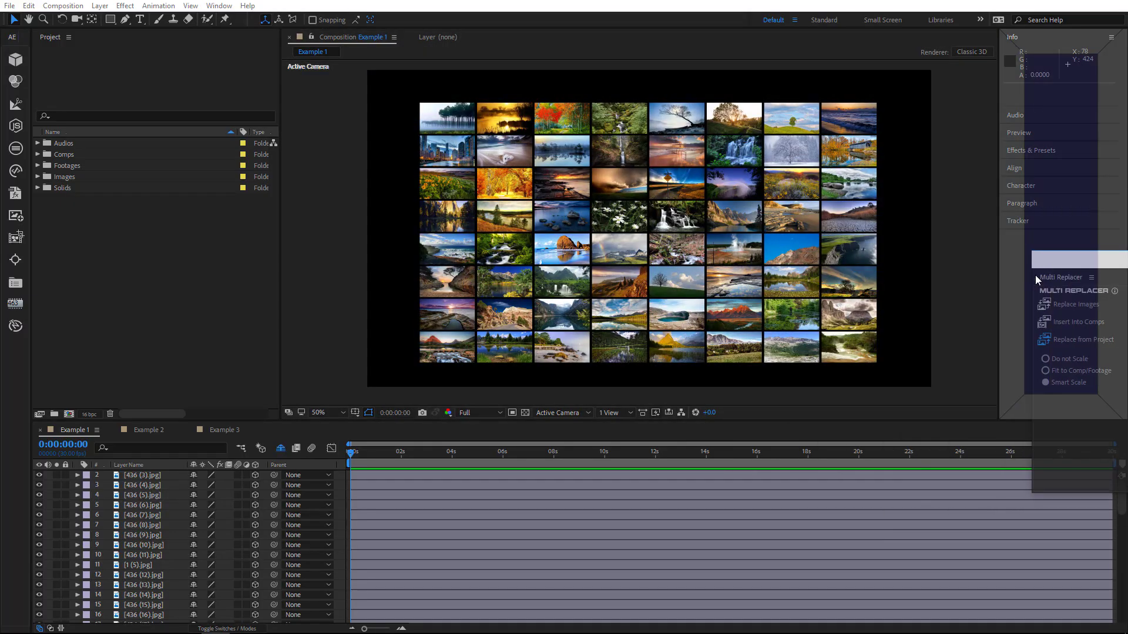
{"action": "left_click_drag", "start_coordinate": [1055, 244], "coordinate": [1055, 293]}
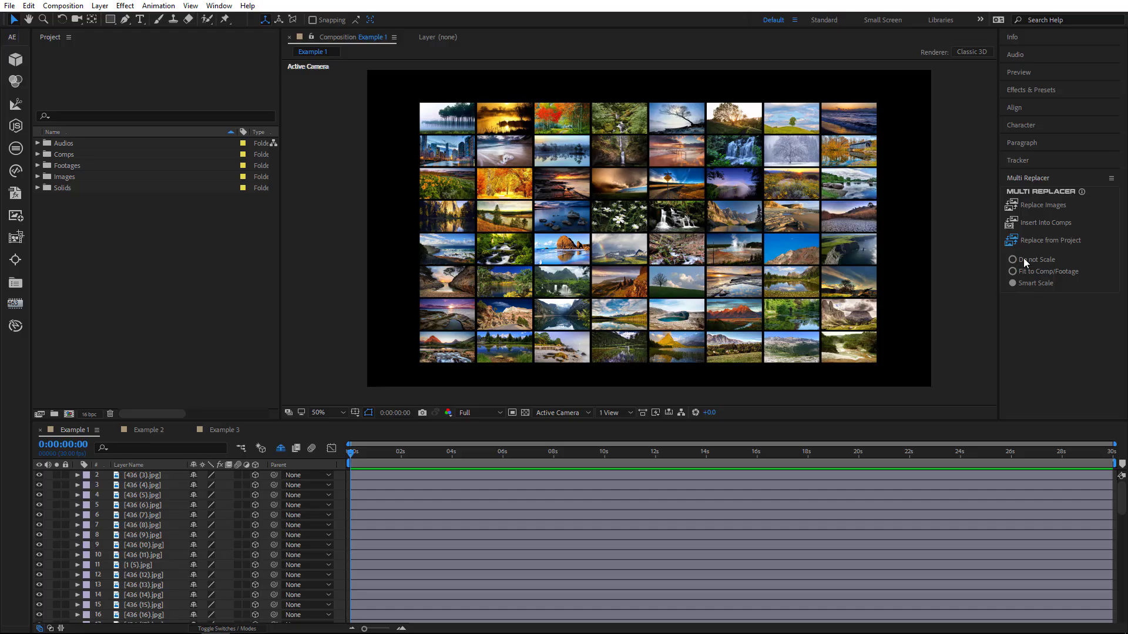
{"action": "left_click_drag", "start_coordinate": [398, 93], "coordinate": [895, 374]}
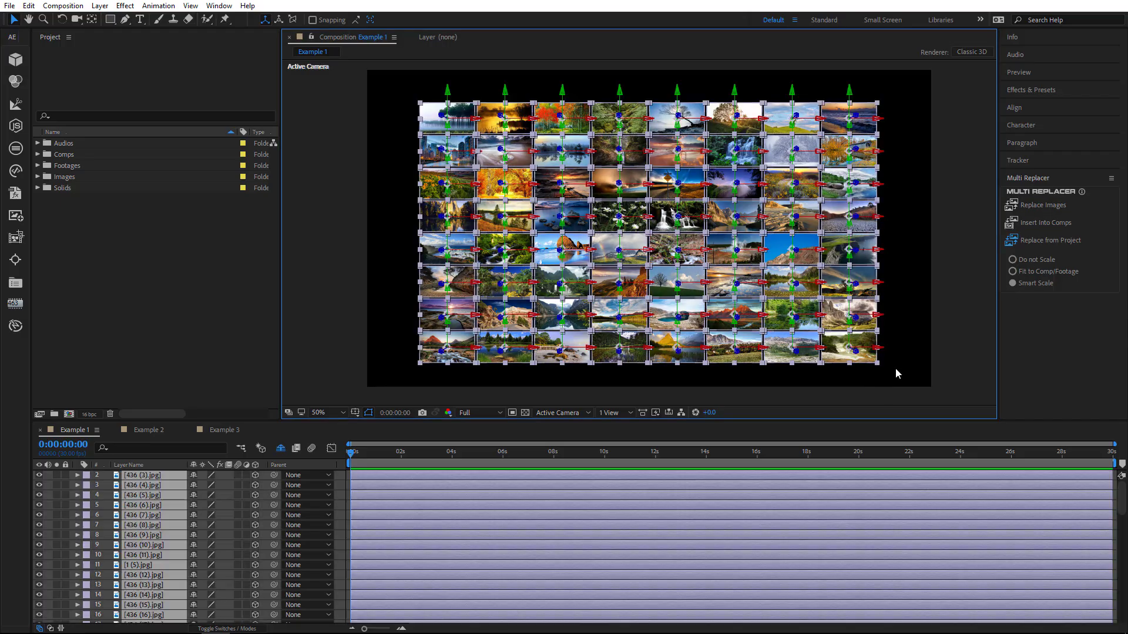
- Replace the tiles with Post Apocalyptic photos using Do not Scale, review, then undo
{"action": "left_click", "coordinate": [1026, 261]}
{"action": "left_click", "coordinate": [1045, 206]}
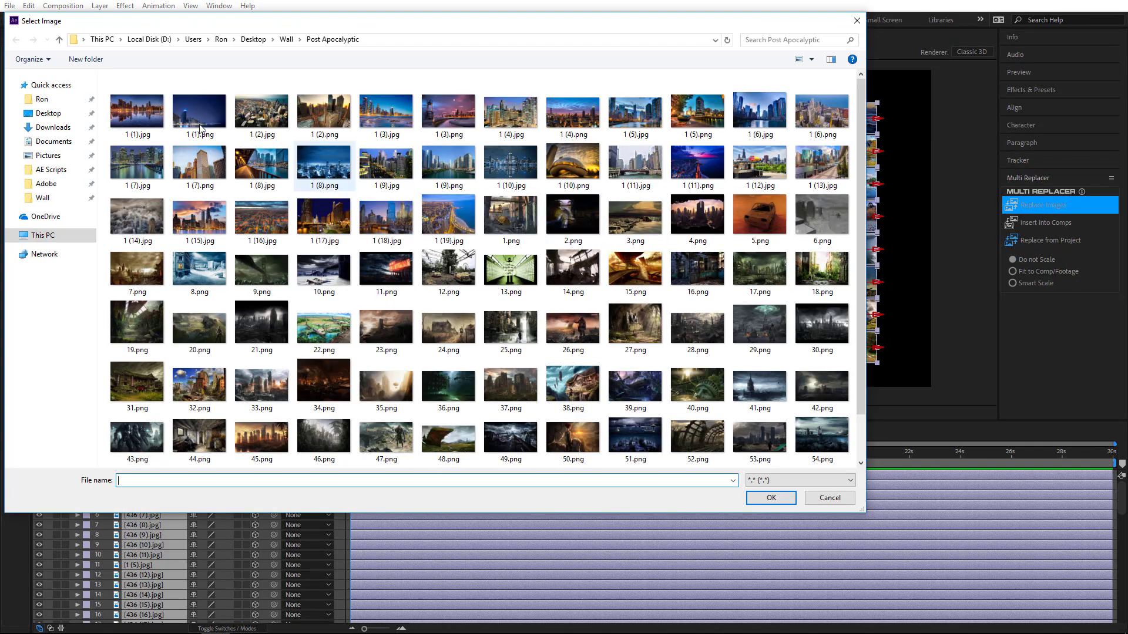
{"action": "left_click", "coordinate": [160, 126]}
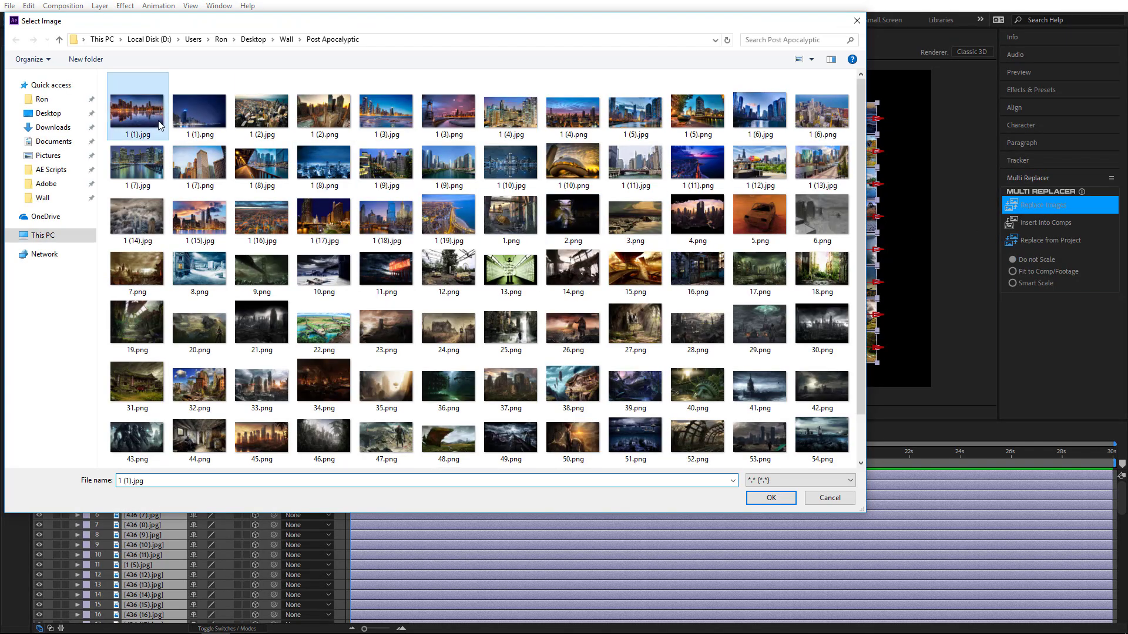
{"action": "left_click_drag", "start_coordinate": [159, 125], "coordinate": [447, 418]}
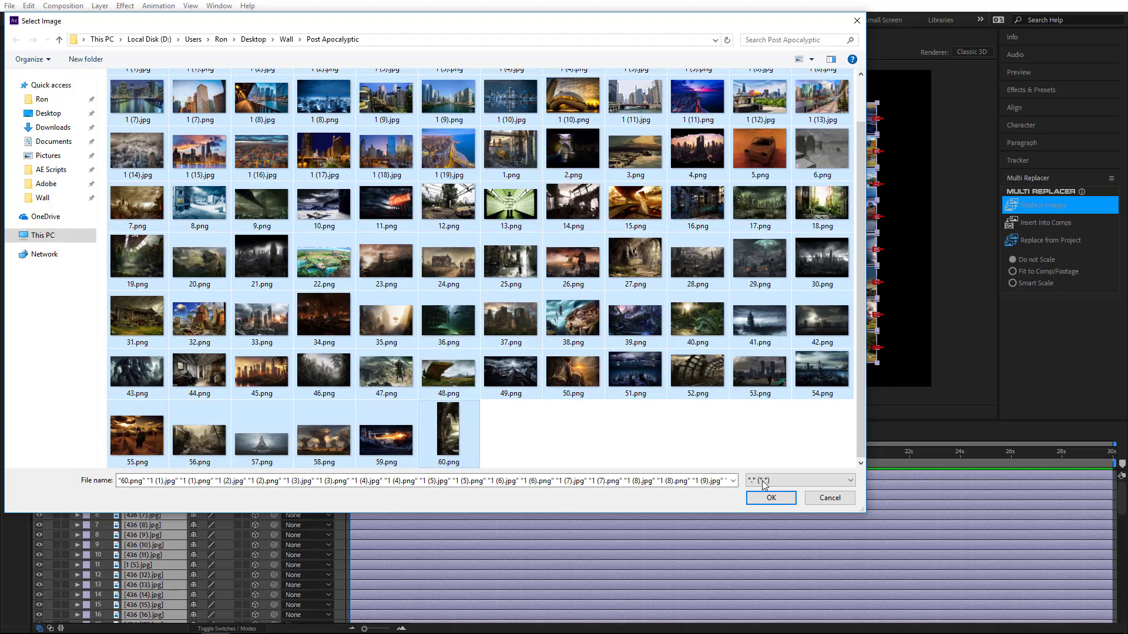
{"action": "left_click", "coordinate": [767, 498]}
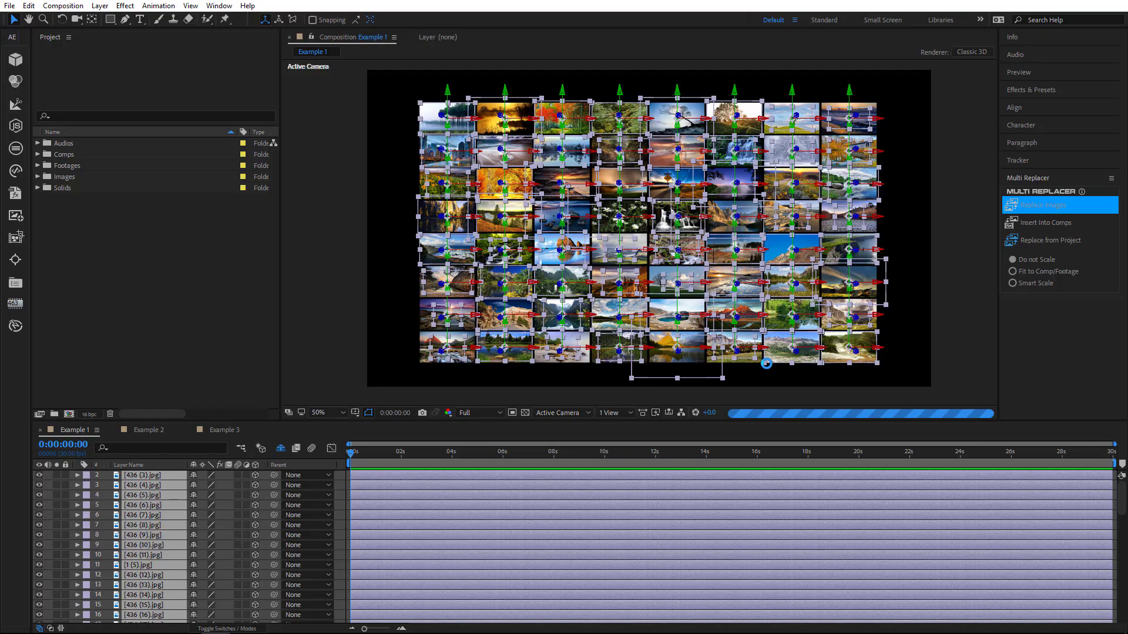
{"action": "left_click", "coordinate": [907, 265]}
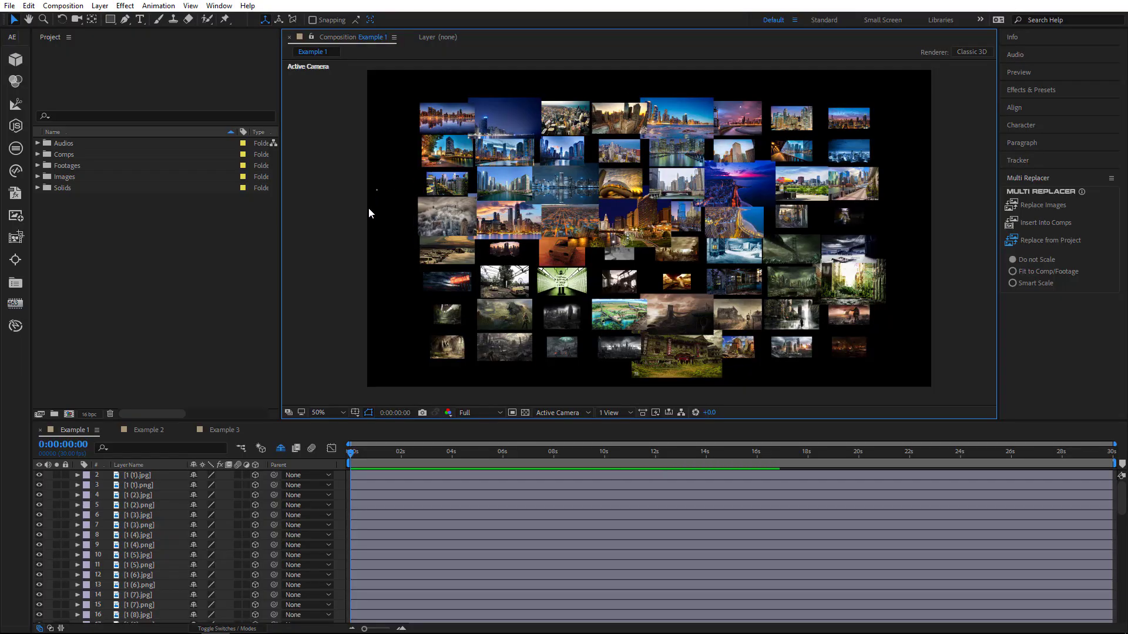
{"action": "key", "text": "ctrl+a"}
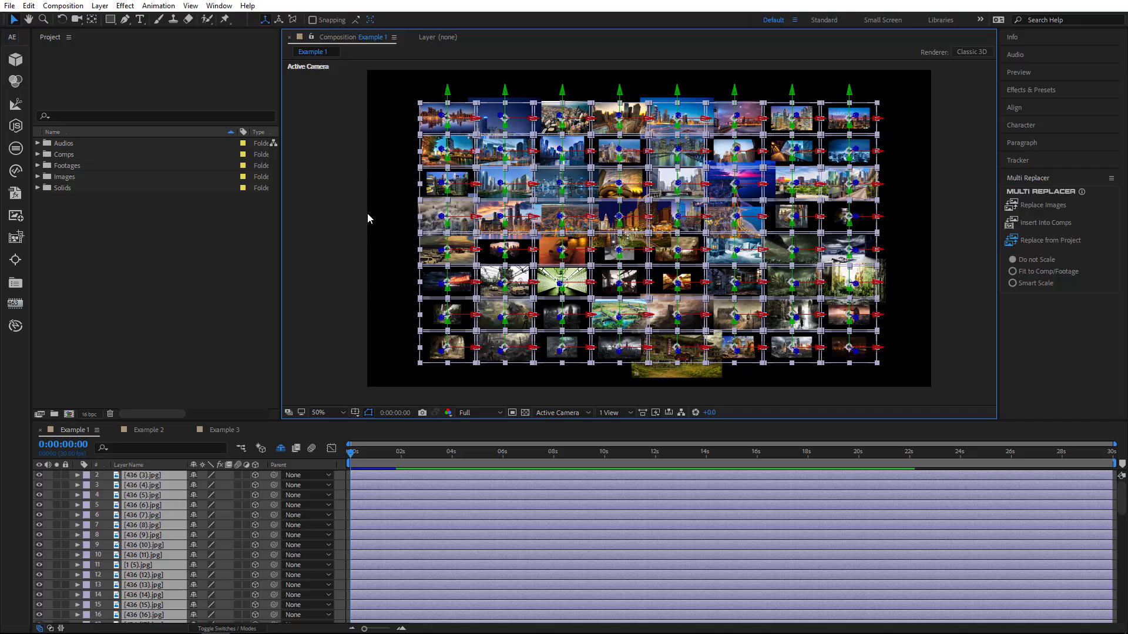
- Replace all tiles with Post Apocalyptic photos 1 (1).jpg through 60.png using Fit to Comp/Footage
{"action": "left_click", "coordinate": [1069, 240]}
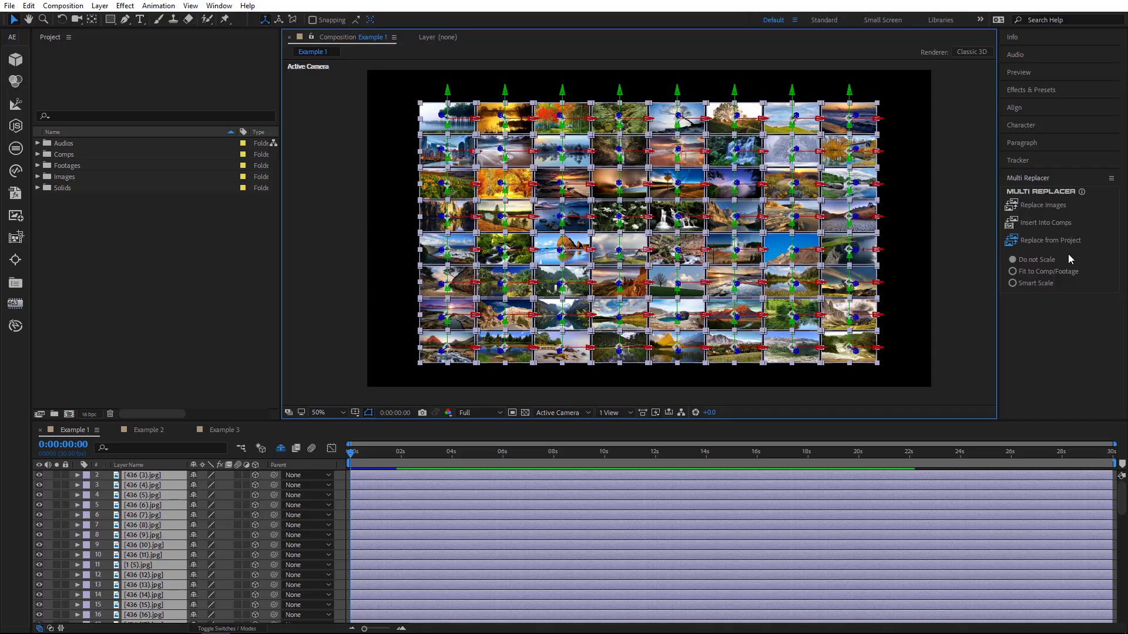
{"action": "left_click", "coordinate": [1045, 272]}
{"action": "left_click", "coordinate": [1042, 206]}
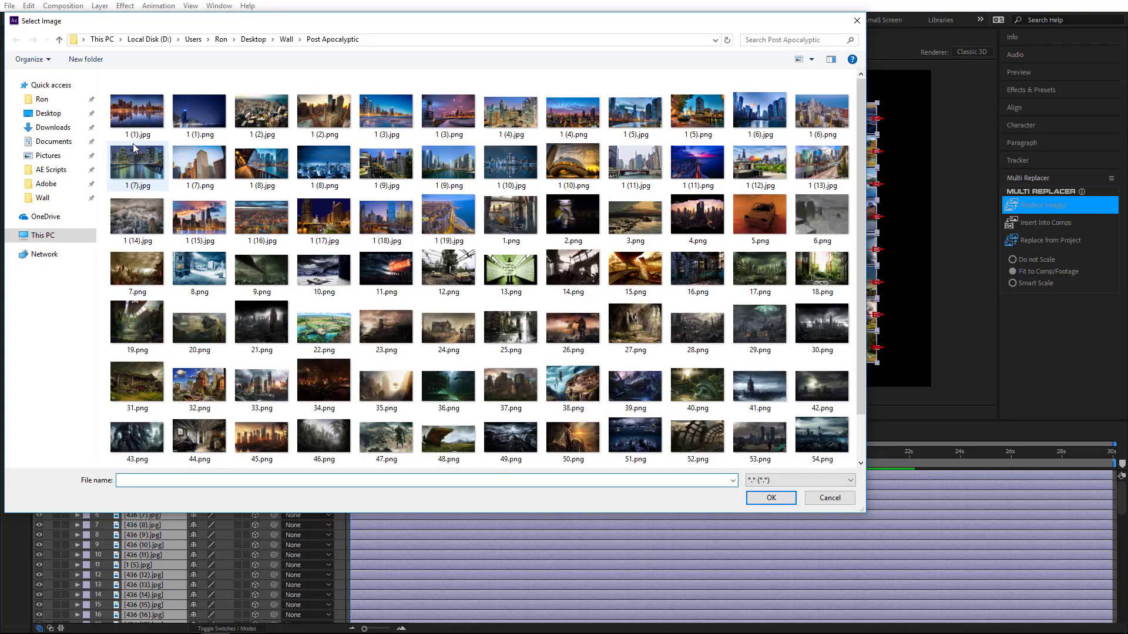
{"action": "left_click", "coordinate": [137, 109]}
{"action": "scroll", "coordinate": [326, 300], "scroll_direction": "down", "scroll_amount": 2}
{"action": "left_click", "coordinate": [459, 437], "text": "shift"}
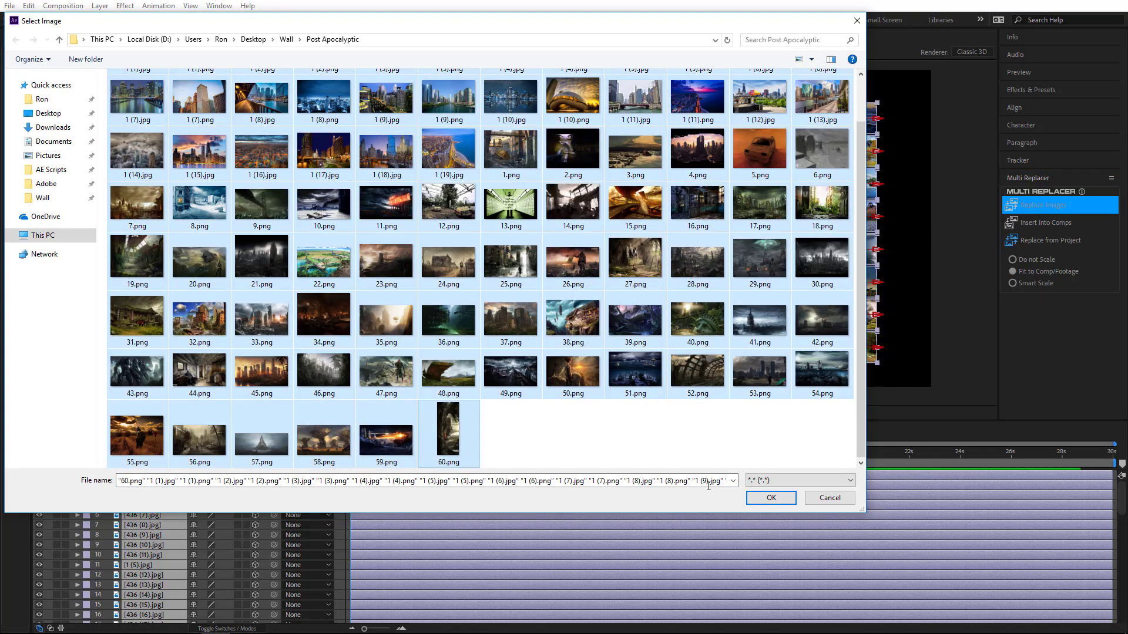
{"action": "left_click", "coordinate": [769, 498]}
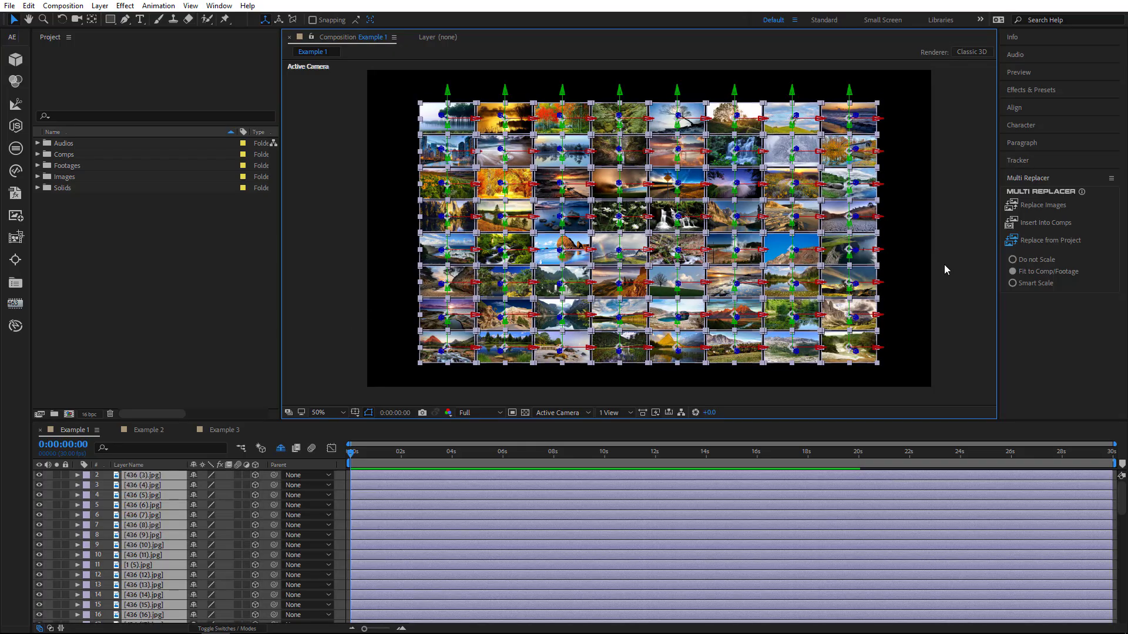
- Replace all tiles with Smart Scale photos 1 (1).jpg through 60.png and deselect to review
{"action": "left_click", "coordinate": [1028, 286]}
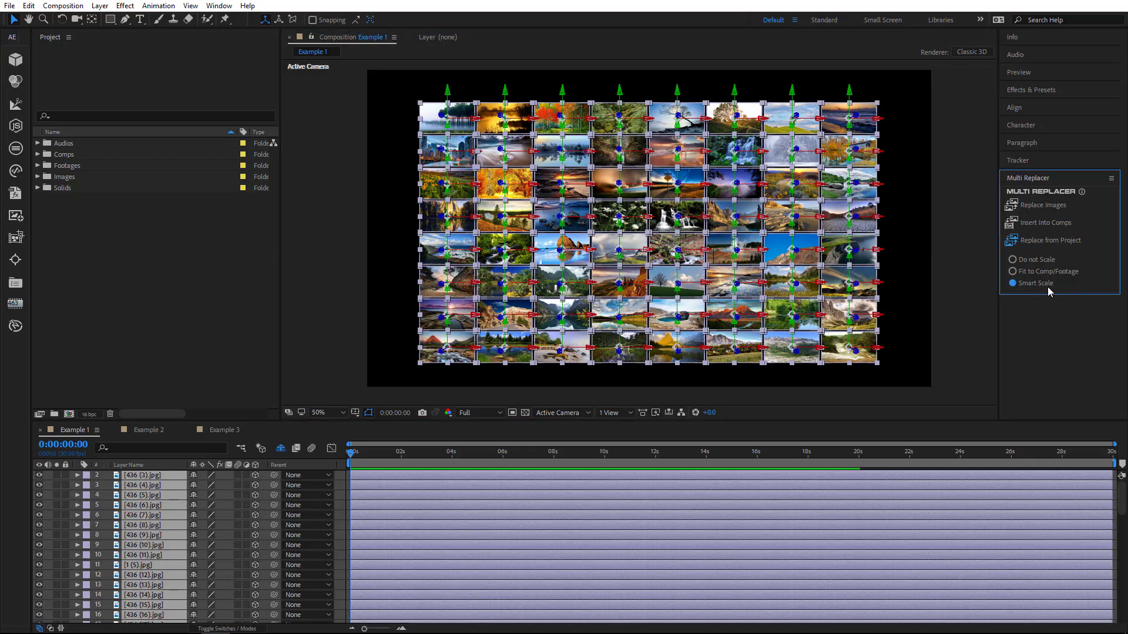
{"action": "left_click", "coordinate": [1036, 207]}
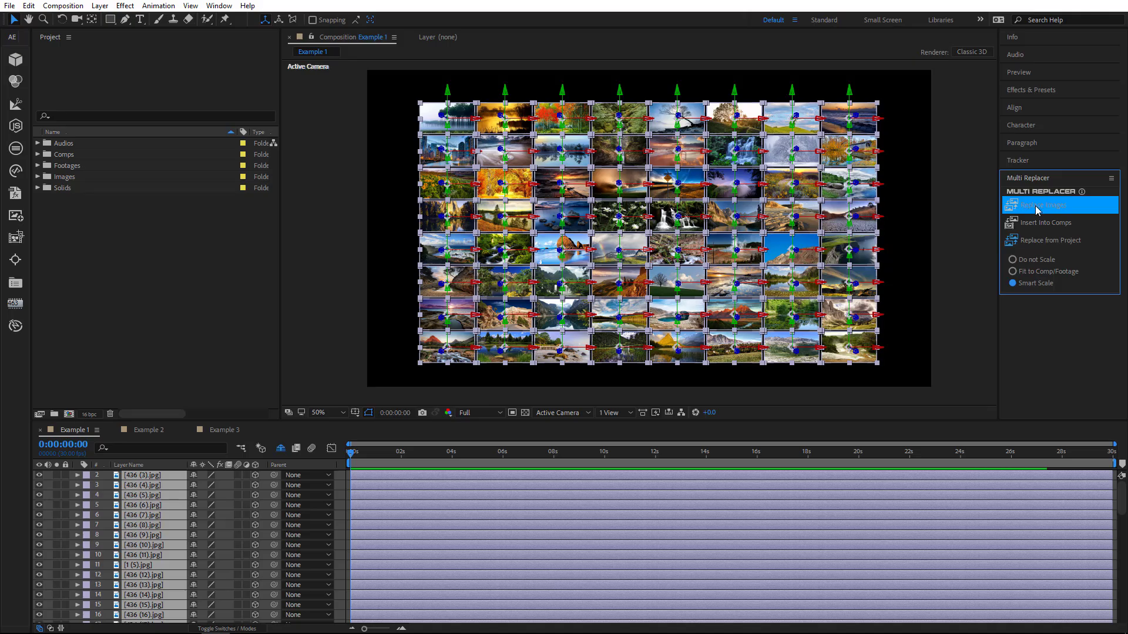
{"action": "left_click", "coordinate": [140, 110]}
{"action": "scroll", "coordinate": [265, 331], "scroll_direction": "down", "scroll_amount": 2}
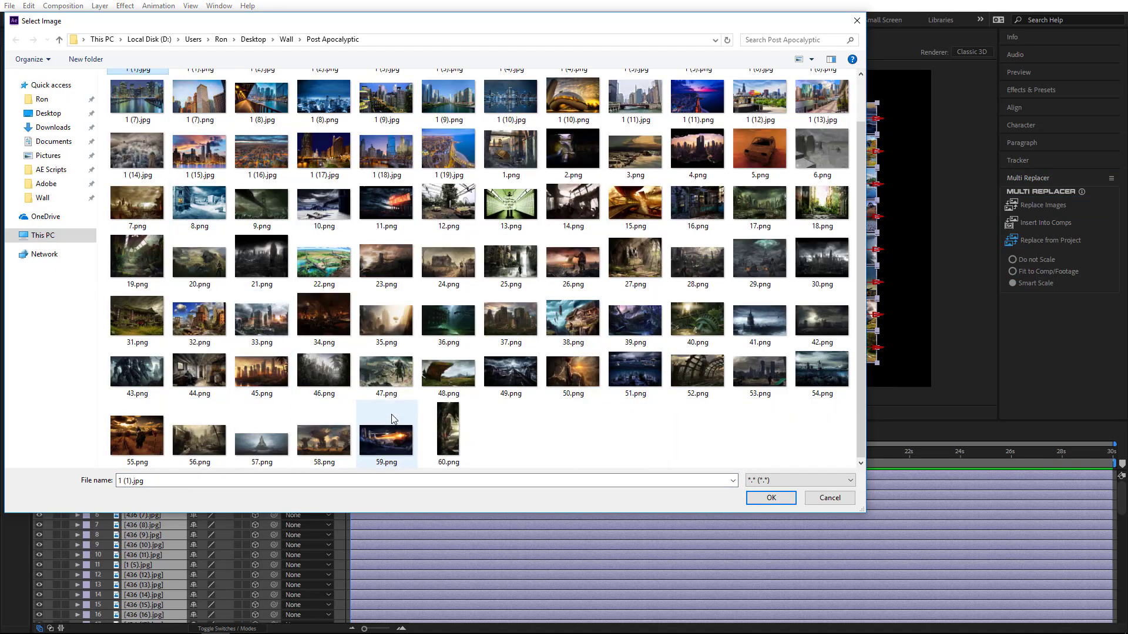
{"action": "left_click", "coordinate": [447, 436], "text": "shift"}
{"action": "left_click", "coordinate": [770, 498]}
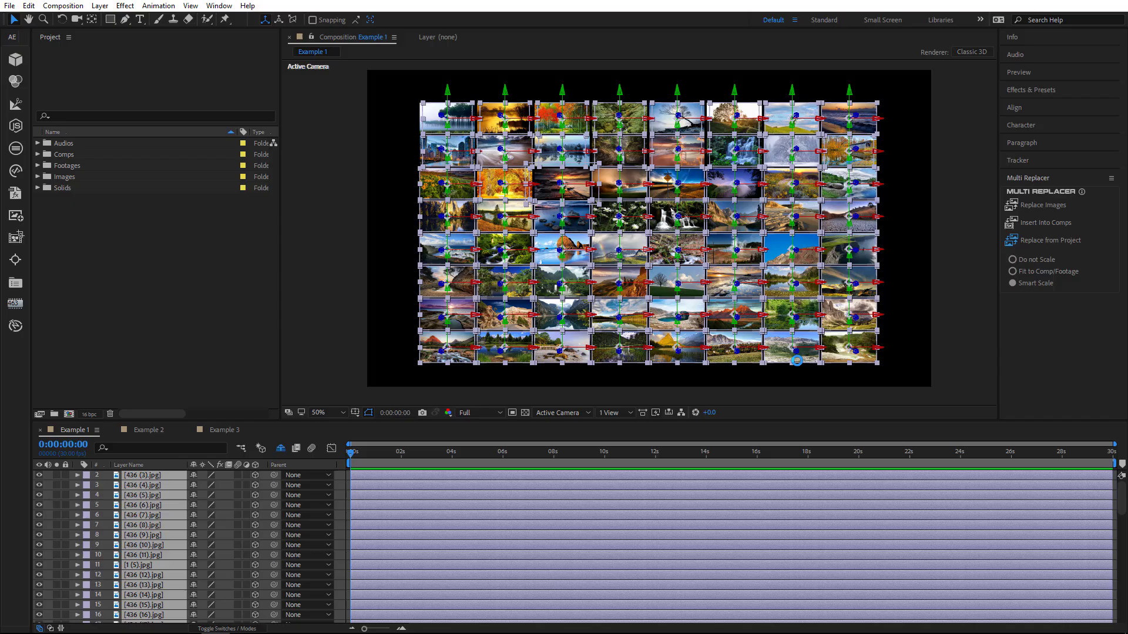
{"action": "left_click", "coordinate": [898, 269]}
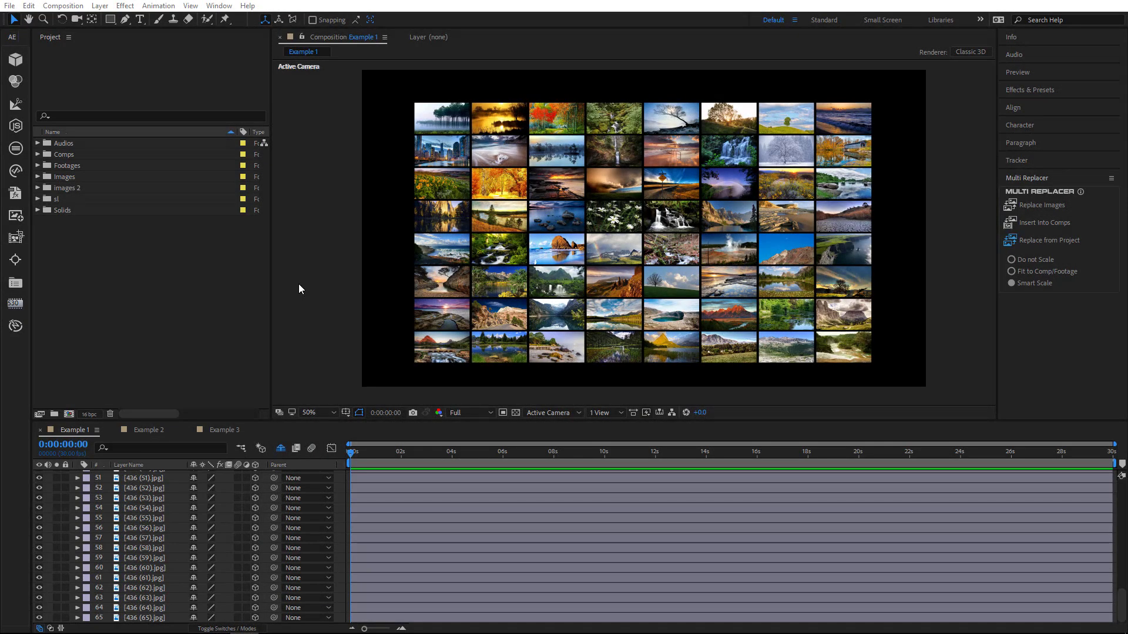
- In Example 2, select the Image 1 through Image 20 comps in the sl folder
{"action": "left_click", "coordinate": [156, 432]}
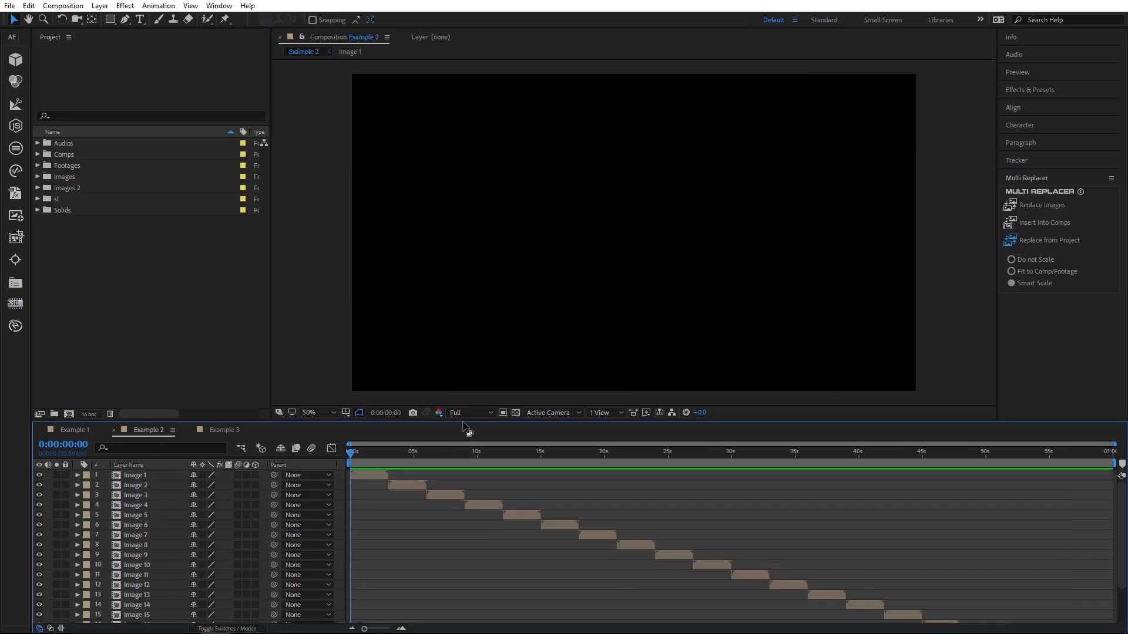
{"action": "left_click_drag", "start_coordinate": [464, 420], "coordinate": [481, 367]}
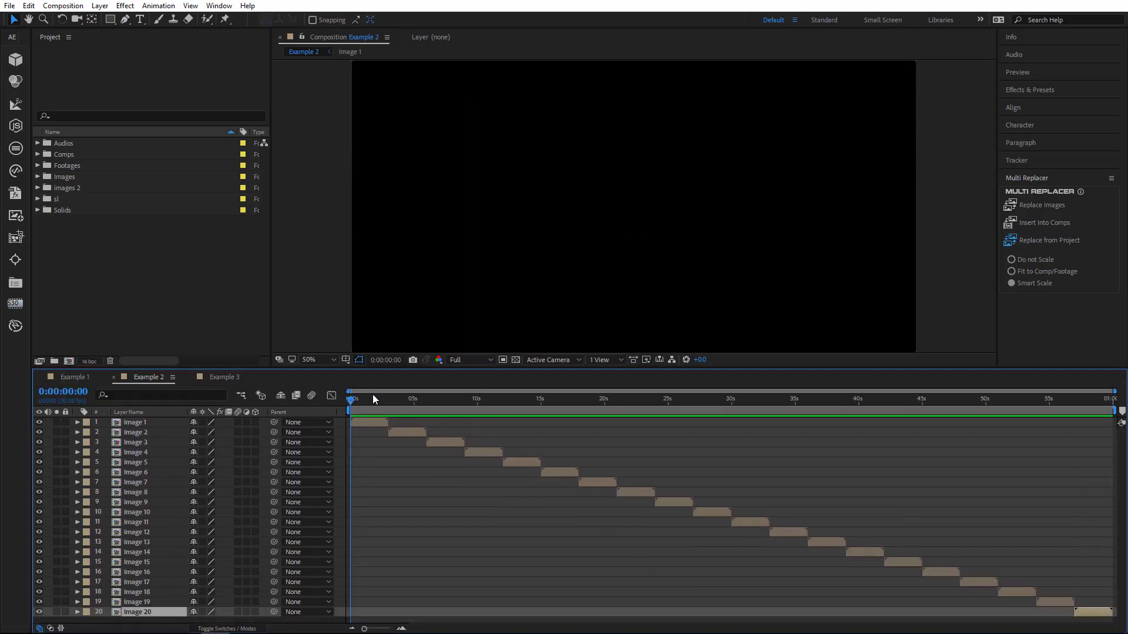
{"action": "left_click", "coordinate": [37, 200]}
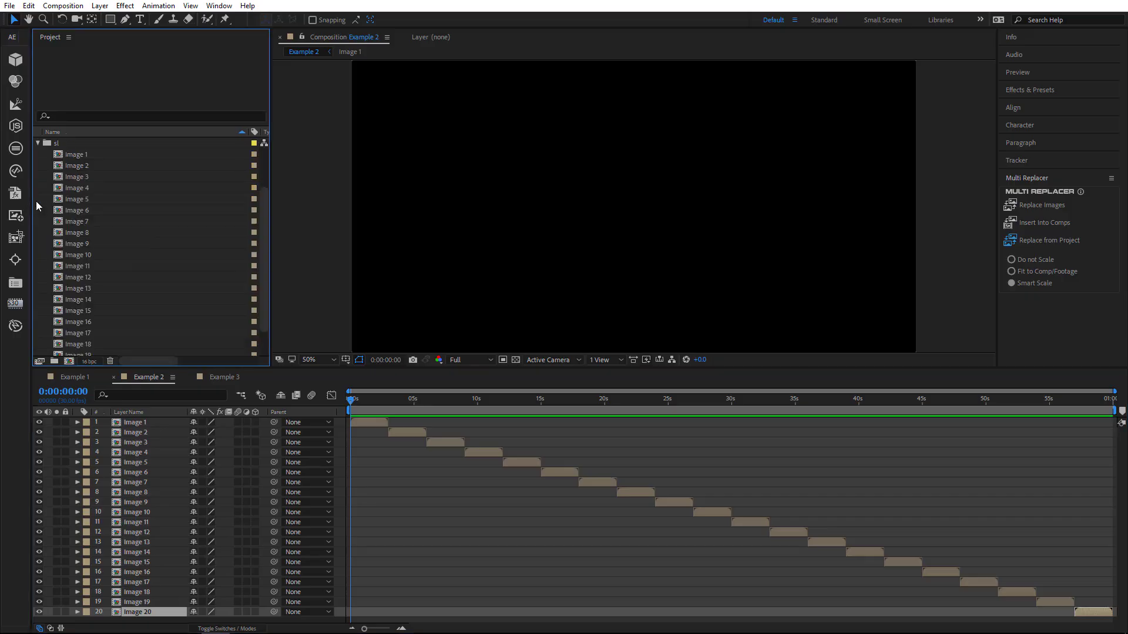
{"action": "scroll", "coordinate": [81, 169], "scroll_direction": "up", "scroll_amount": 3}
{"action": "left_click", "coordinate": [70, 210]}
{"action": "scroll", "coordinate": [85, 282], "scroll_direction": "down", "scroll_amount": 5}
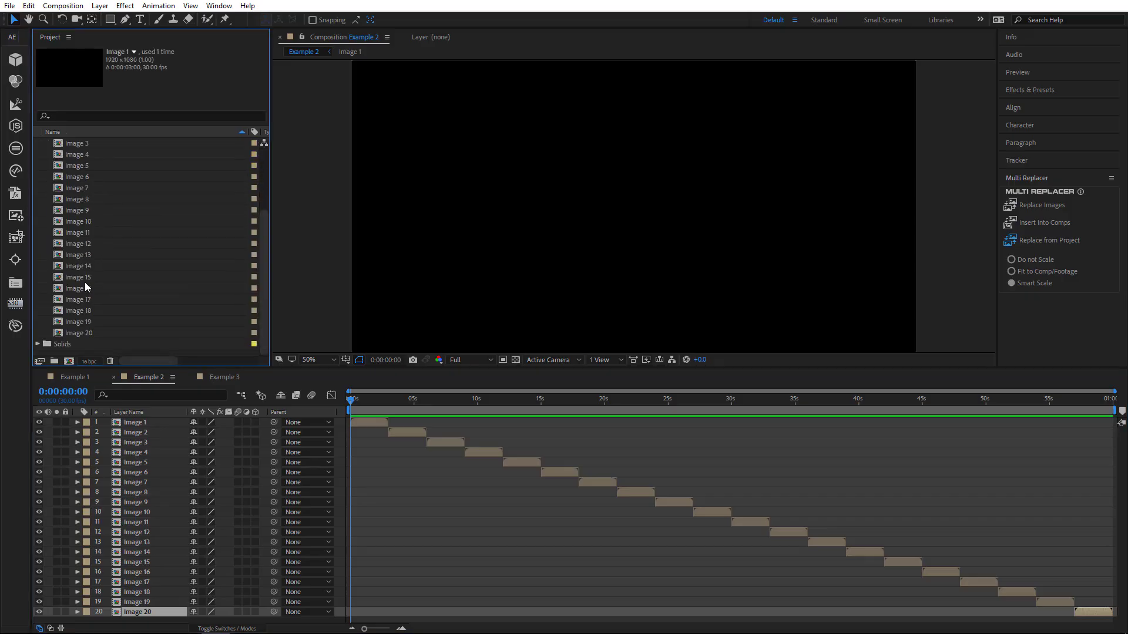
{"action": "left_click", "coordinate": [84, 336], "text": "shift"}
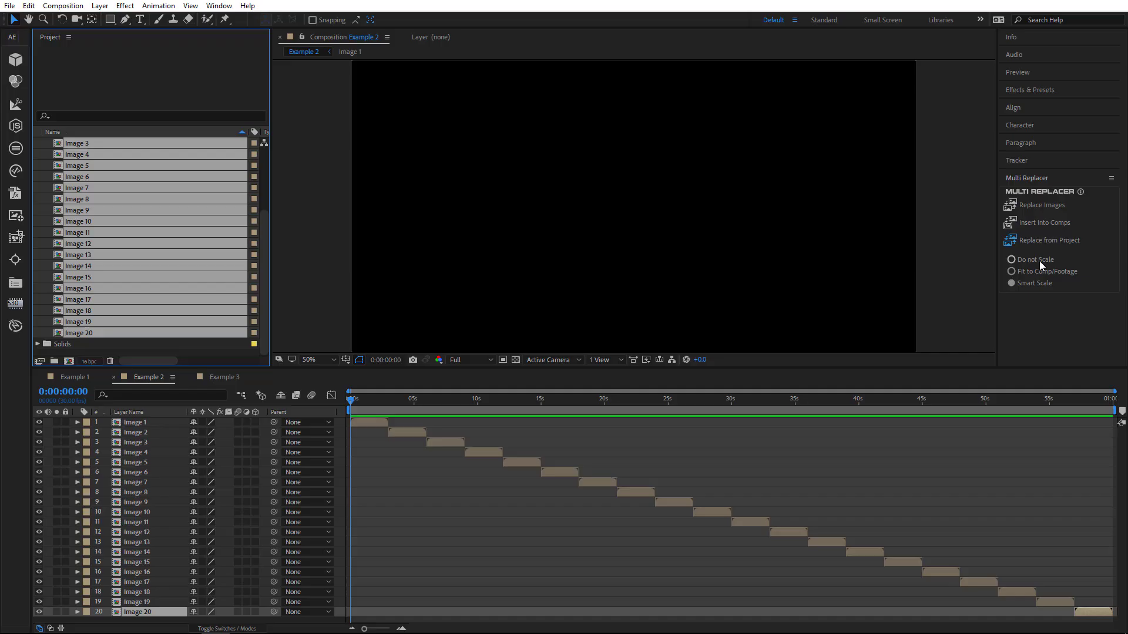
- Insert the Post Apocalyptic photos through 60.png into those comps with Smart Scale
{"action": "left_click", "coordinate": [1034, 283]}
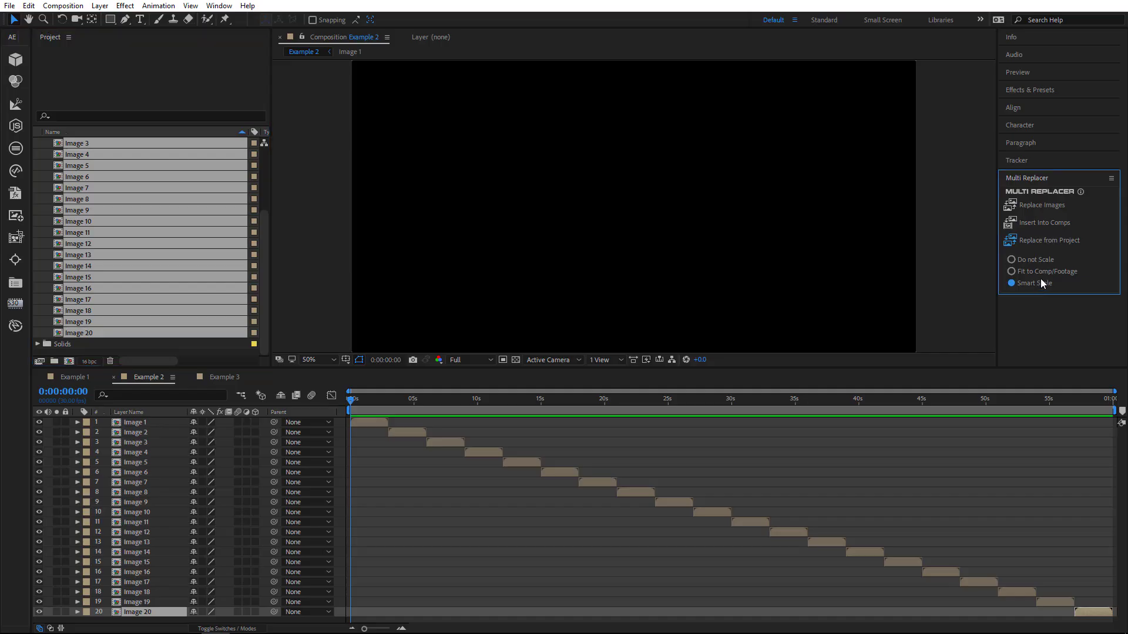
{"action": "left_click", "coordinate": [1034, 222]}
{"action": "left_click", "coordinate": [191, 108]}
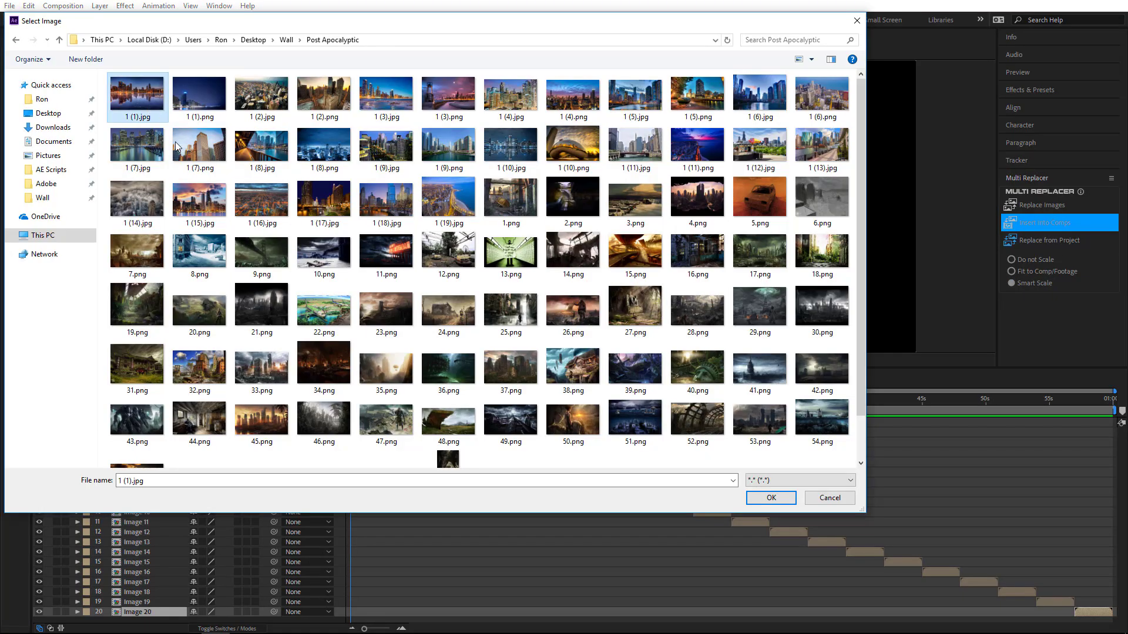
{"action": "scroll", "coordinate": [352, 309], "scroll_direction": "down", "scroll_amount": 1}
{"action": "left_click", "coordinate": [457, 421], "text": "shift"}
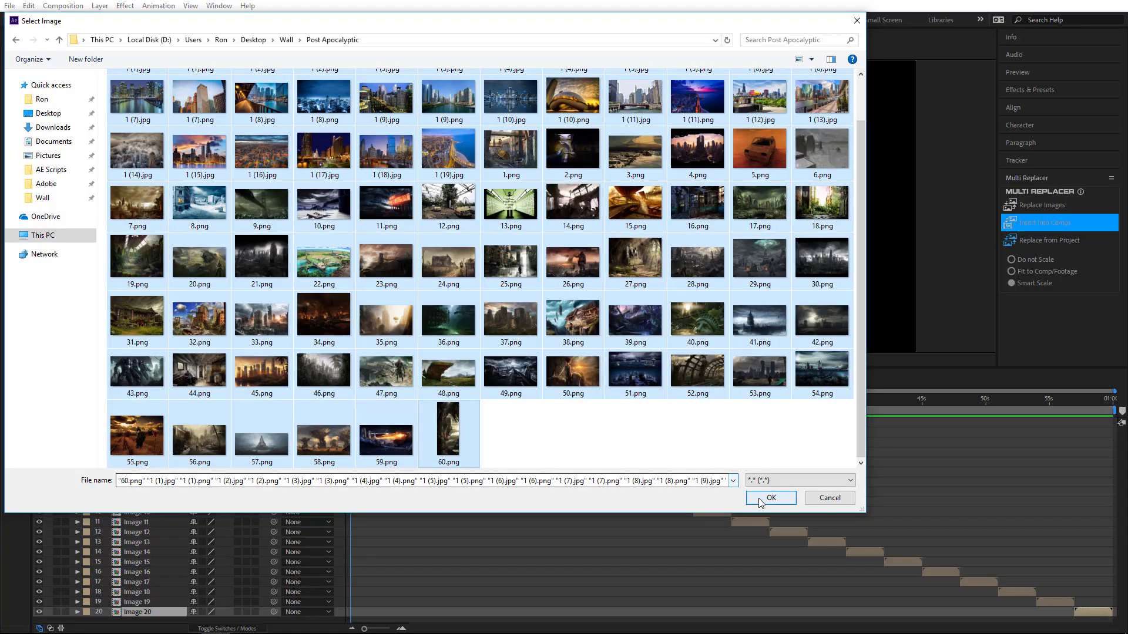
{"action": "left_click", "coordinate": [769, 497]}
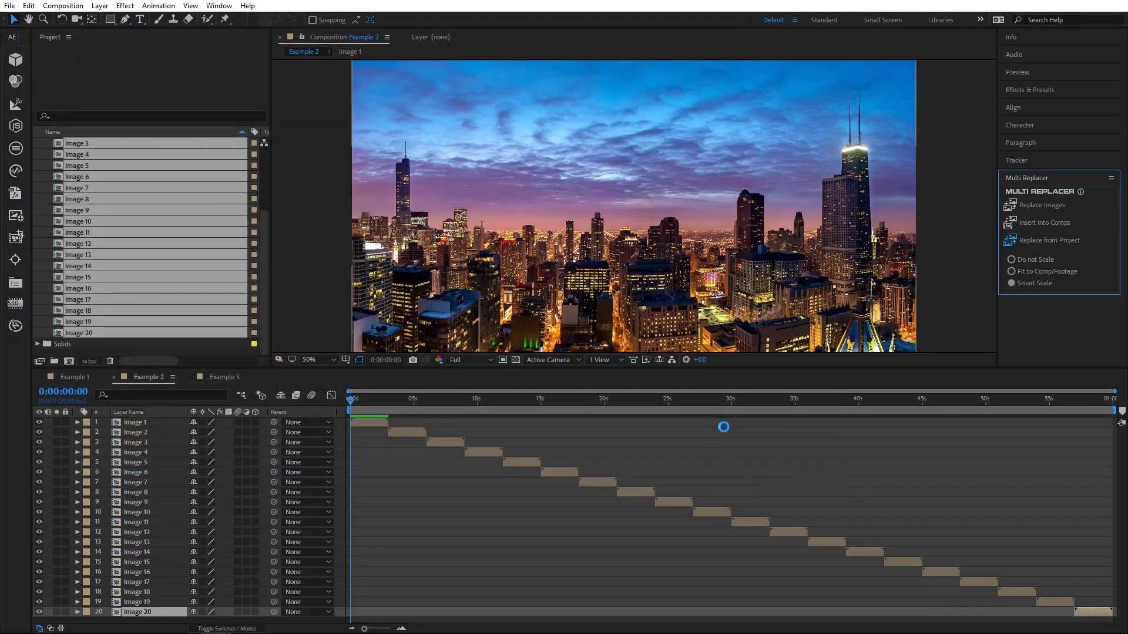
- Play and scrub the Example 2 city slideshow, then return to the Example 1 wall
{"action": "left_click", "coordinate": [359, 402]}
{"action": "key", "text": "space"}
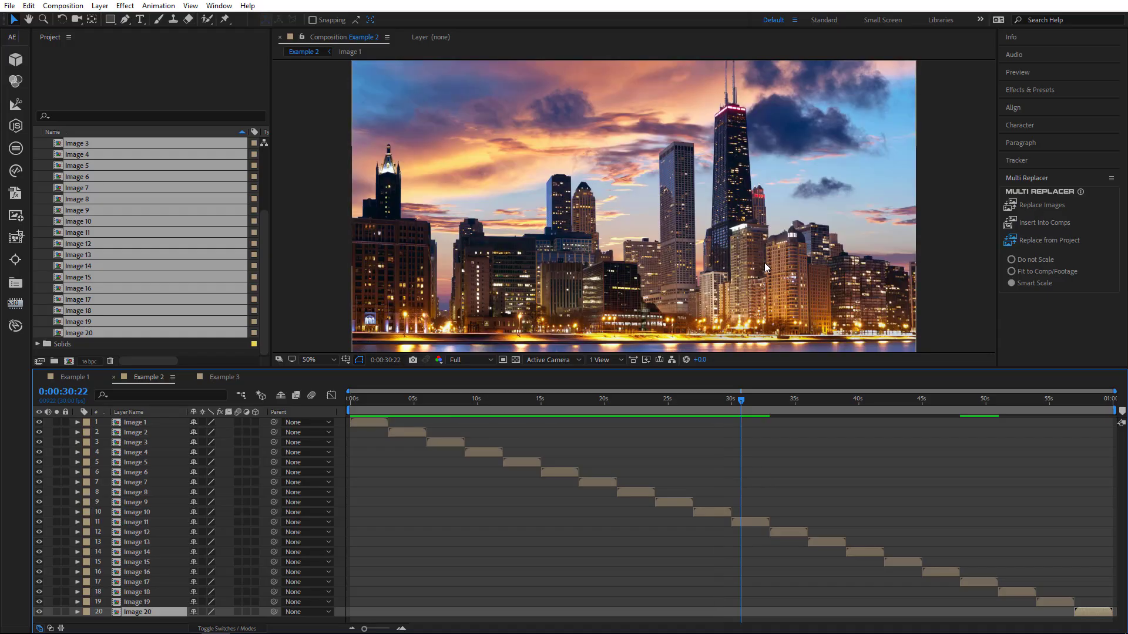
{"action": "scroll", "coordinate": [764, 262], "scroll_direction": "down", "scroll_amount": 2}
{"action": "mouse_move", "coordinate": [755, 406]}
{"action": "left_mouse_down"}
{"action": "mouse_move", "coordinate": [1105, 481]}
{"action": "mouse_move", "coordinate": [287, 407]}
{"action": "left_mouse_up"}
{"action": "left_click", "coordinate": [356, 232]}
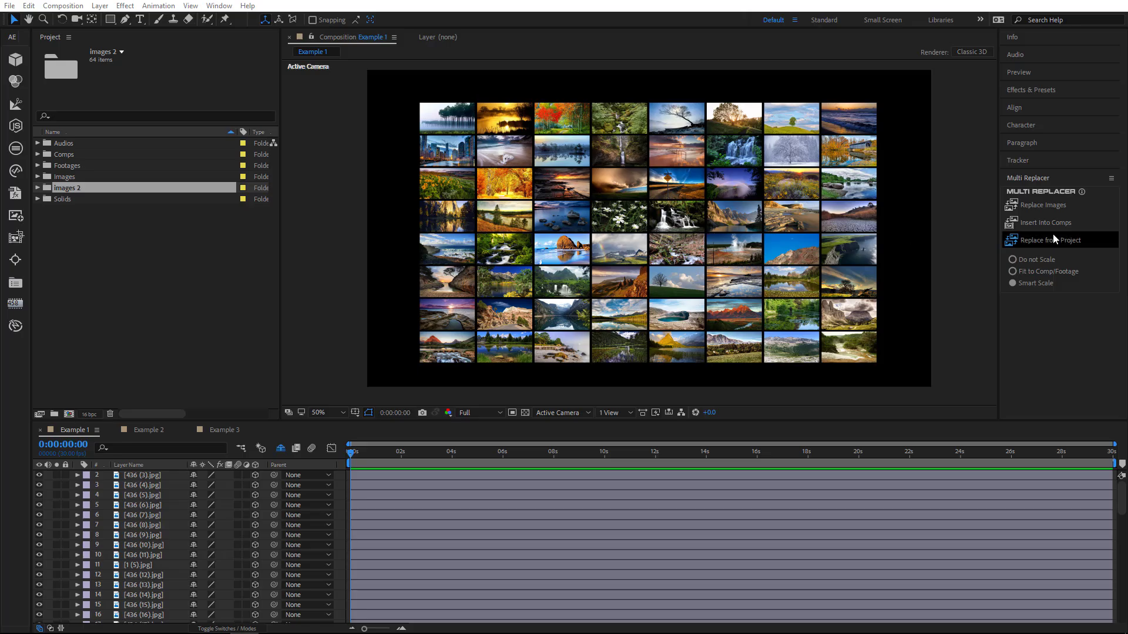
- Swap all Example 1 wall layers for the Images 2 photos via Replace from Project, Fit to Comp/Footage
{"action": "left_click", "coordinate": [38, 187]}
{"action": "left_click", "coordinate": [81, 154]}
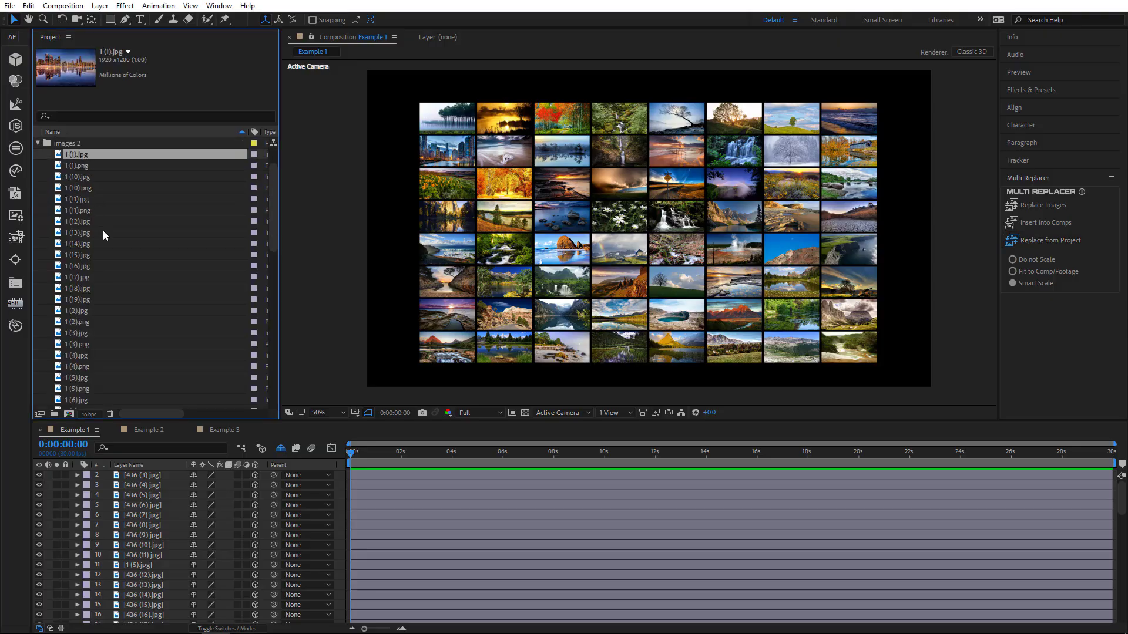
{"action": "scroll", "coordinate": [104, 230], "scroll_direction": "down", "scroll_amount": 5}
{"action": "scroll", "coordinate": [109, 254], "scroll_direction": "down", "scroll_amount": 5}
{"action": "scroll", "coordinate": [107, 302], "scroll_direction": "down", "scroll_amount": 5}
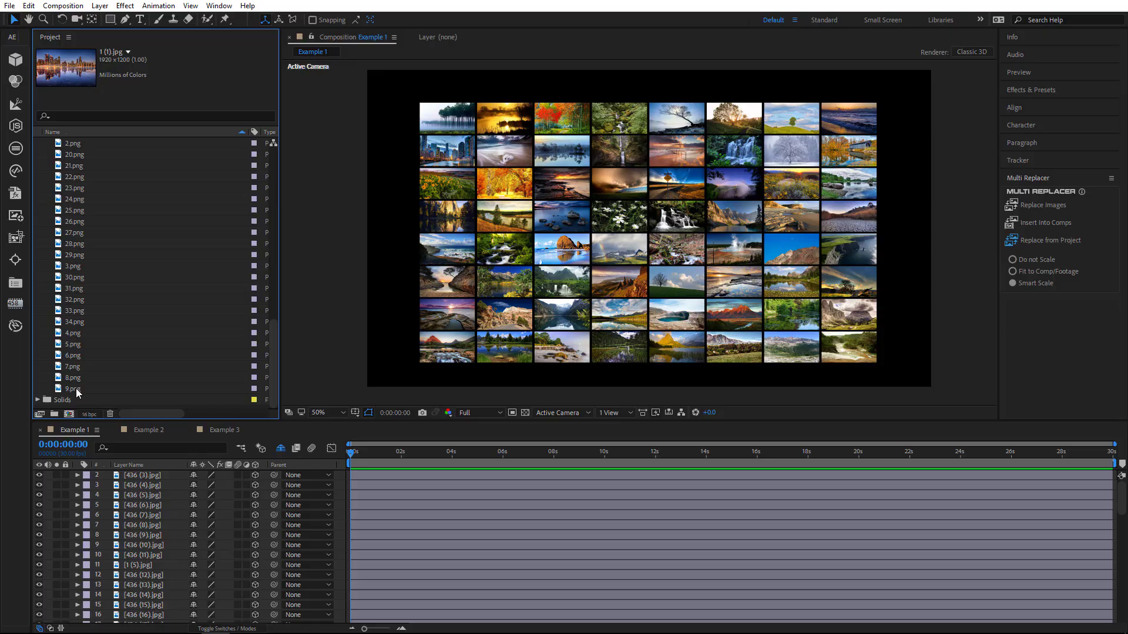
{"action": "left_click", "coordinate": [166, 382], "text": "shift"}
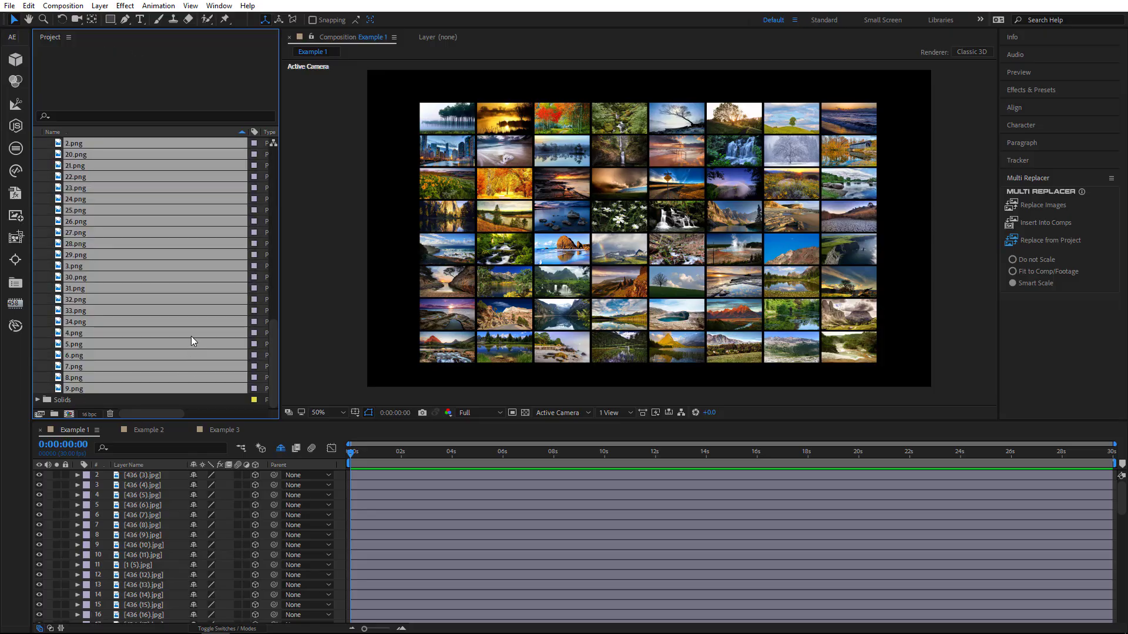
{"action": "left_click", "coordinate": [142, 481]}
{"action": "scroll", "coordinate": [145, 493], "scroll_direction": "down", "scroll_amount": 4}
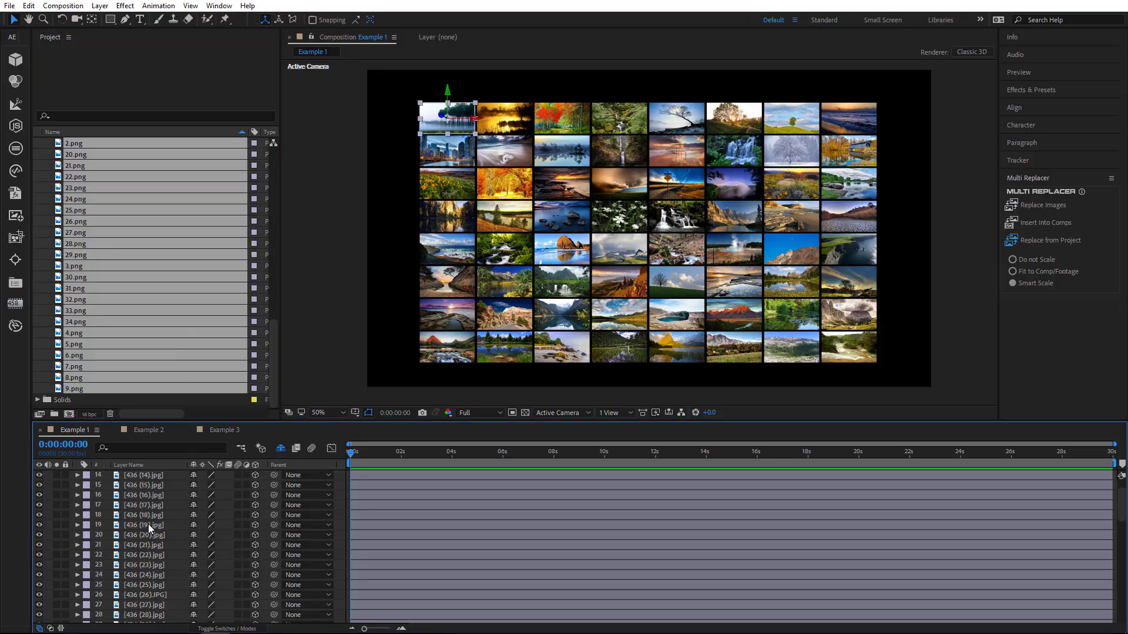
{"action": "scroll", "coordinate": [148, 529], "scroll_direction": "down", "scroll_amount": 6}
{"action": "scroll", "coordinate": [151, 550], "scroll_direction": "down", "scroll_amount": 6}
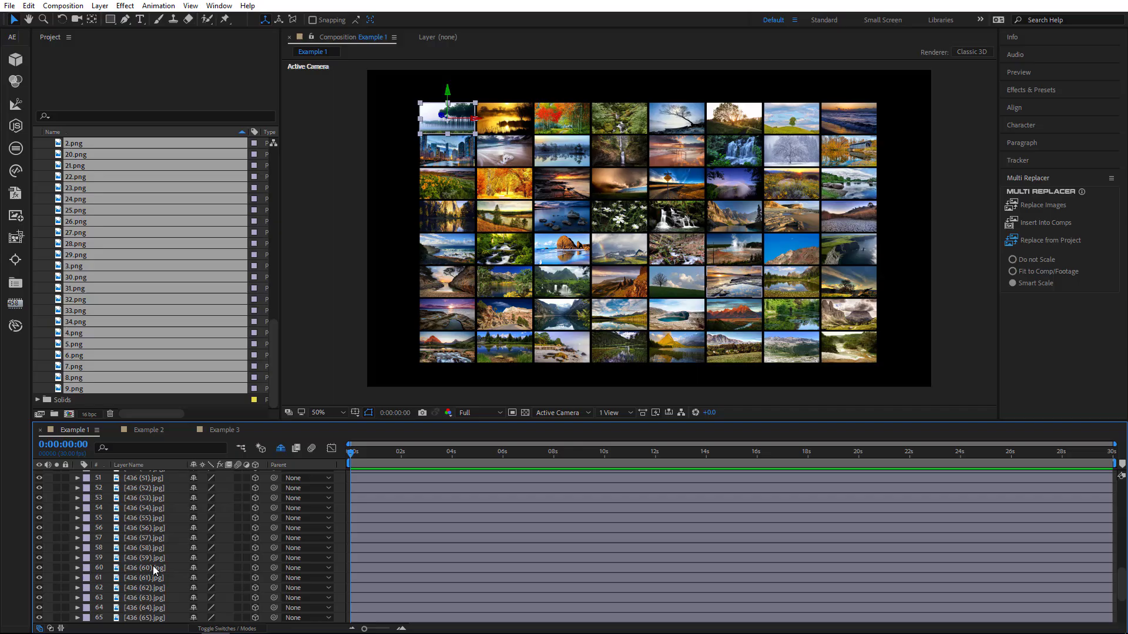
{"action": "left_click", "coordinate": [139, 622], "text": "shift"}
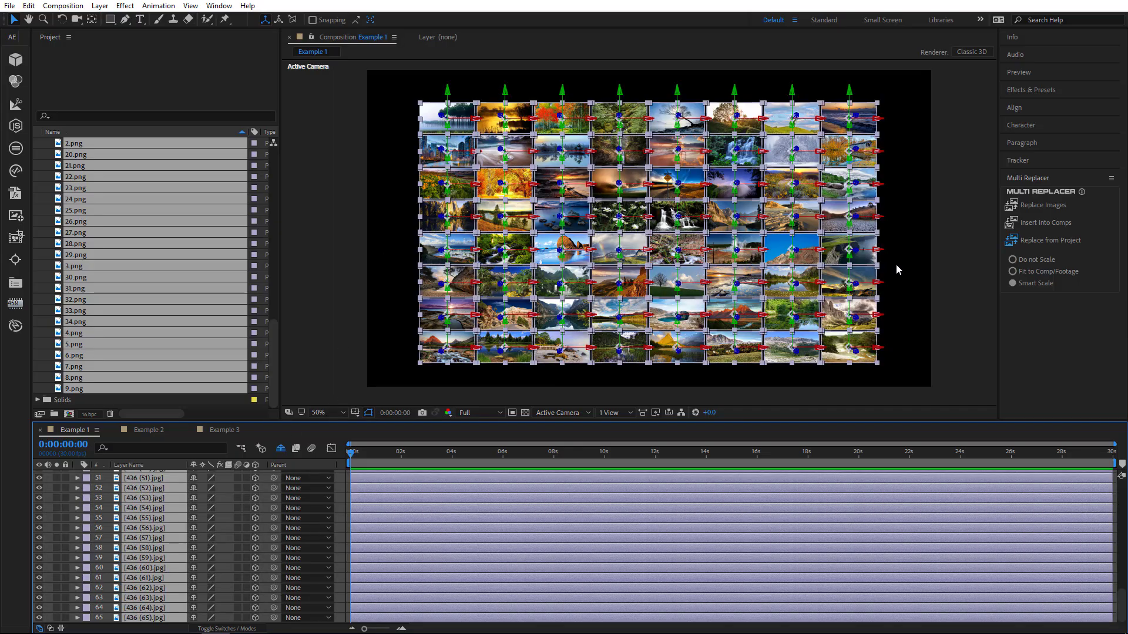
{"action": "left_click", "coordinate": [1014, 272]}
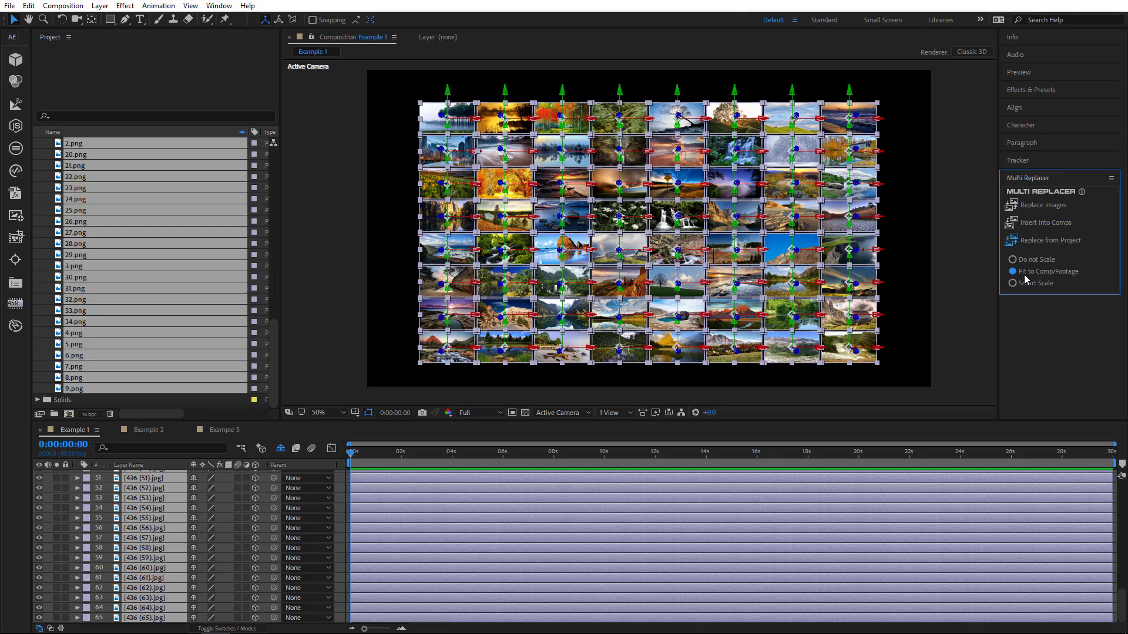
{"action": "left_click", "coordinate": [1046, 241]}
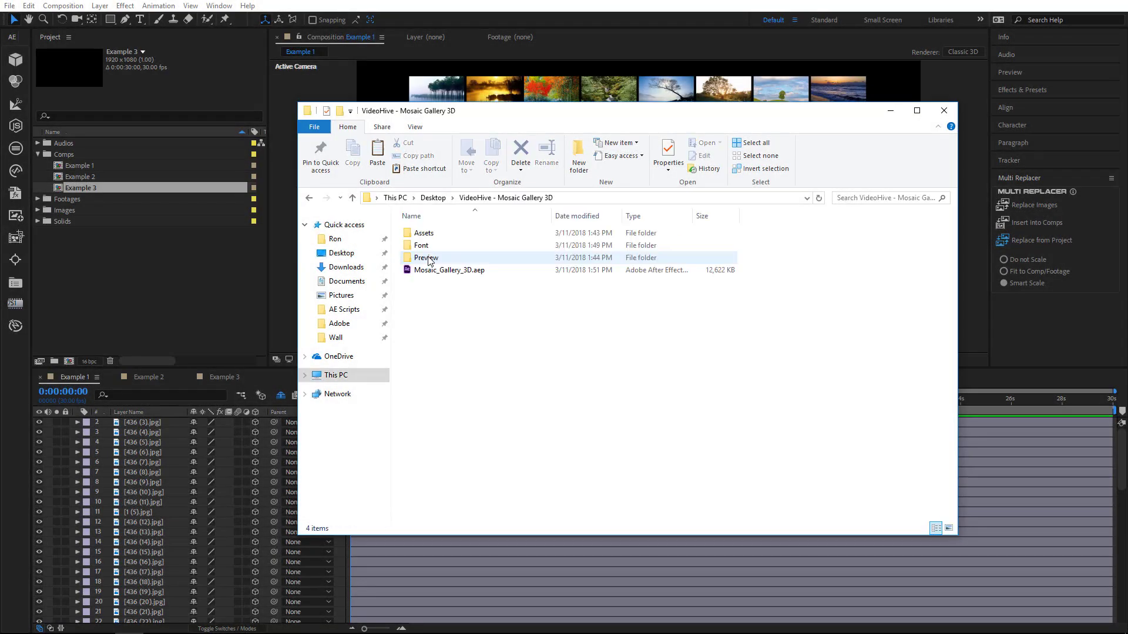
- Open Mosaic_Gallery_3D.aep from the VideoHive - Mosaic Gallery 3D folder
{"action": "left_click", "coordinate": [432, 269]}
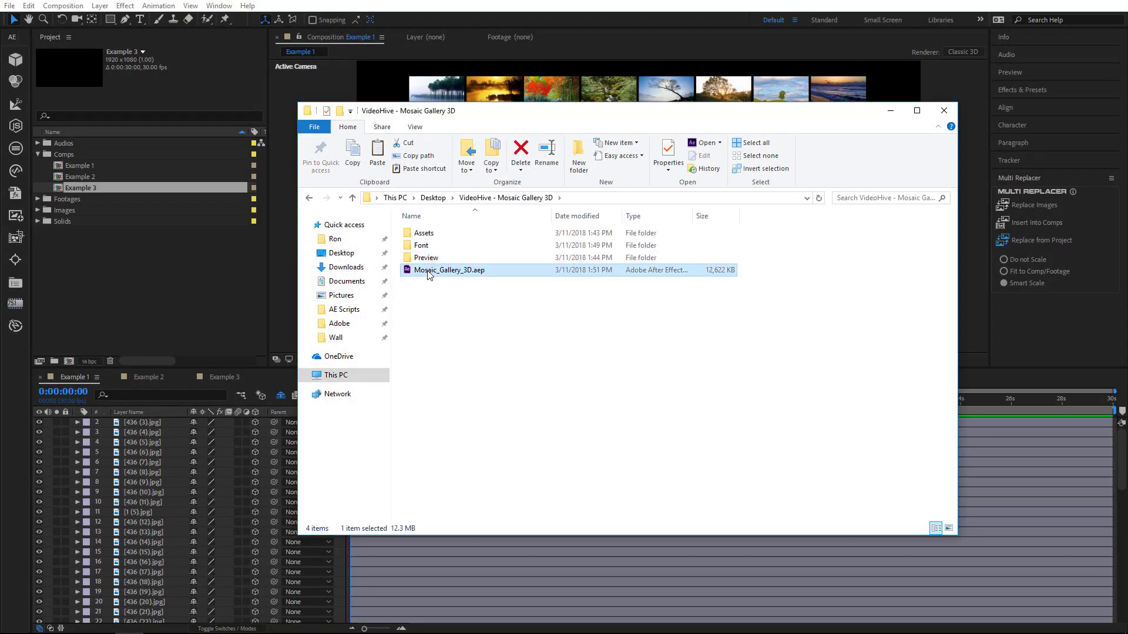
{"action": "double_click", "coordinate": [430, 270]}
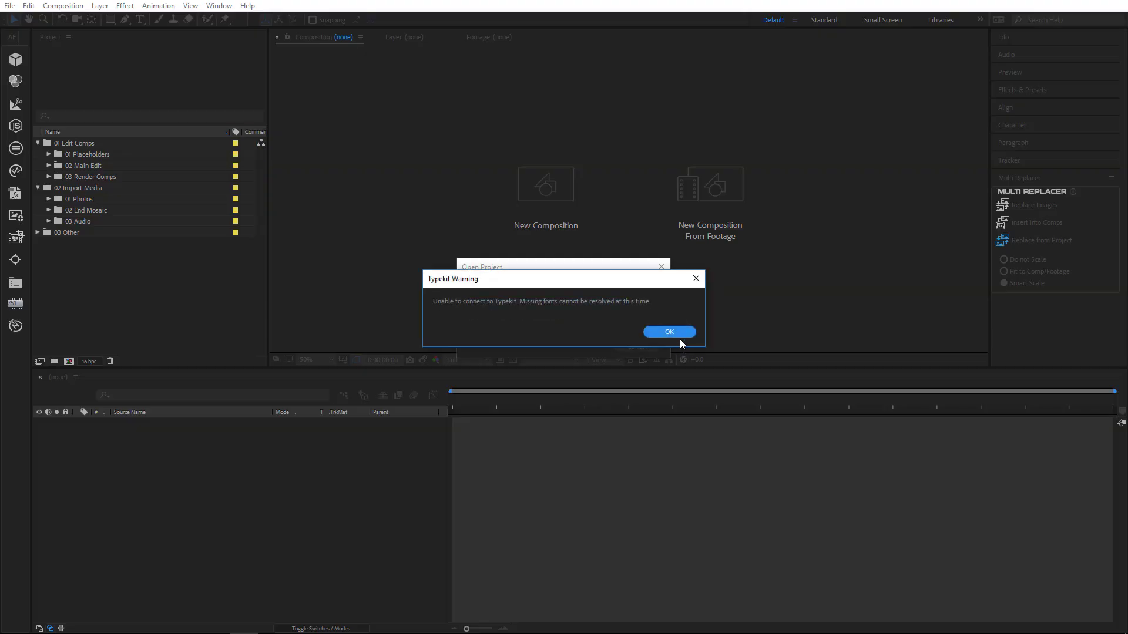
- Dismiss the Typekit font warning and scrub Render 1080p - LONG to about ten seconds
{"action": "left_click", "coordinate": [679, 337]}
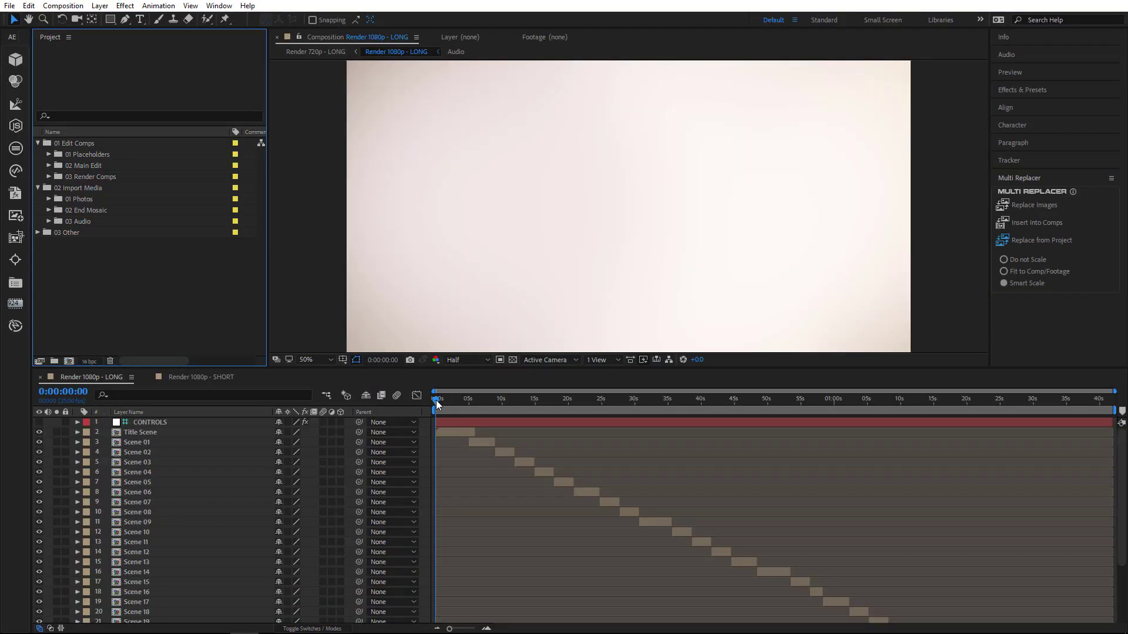
{"action": "left_click_drag", "start_coordinate": [436, 400], "coordinate": [566, 426]}
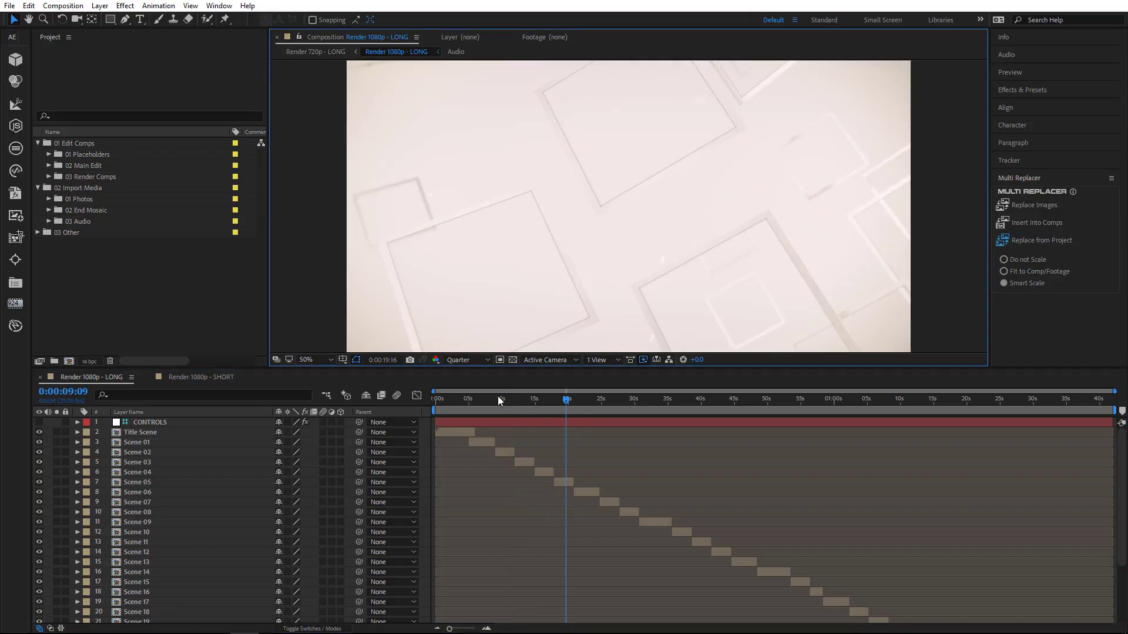
{"action": "mouse_move", "coordinate": [498, 399]}
{"action": "left_mouse_down"}
{"action": "mouse_move", "coordinate": [485, 403]}
{"action": "mouse_move", "coordinate": [509, 407]}
{"action": "left_mouse_up"}
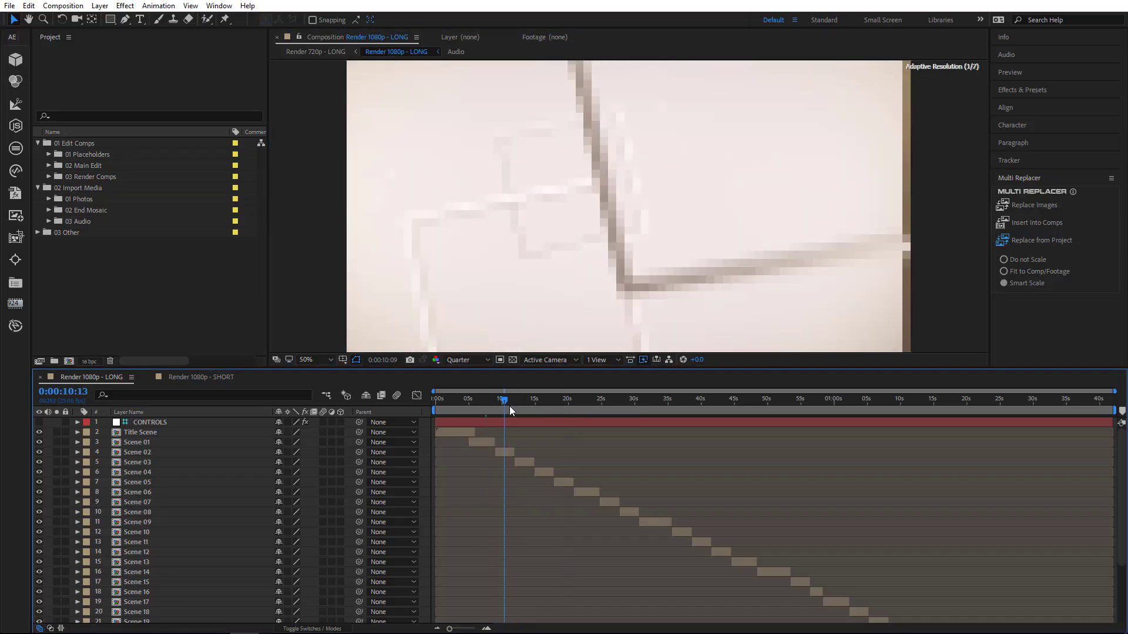
- Select Placeholder 01 through 100 and insert every img folder image via Insert Into Comps
{"action": "left_click", "coordinate": [48, 154]}
{"action": "left_click", "coordinate": [100, 159]}
{"action": "scroll", "coordinate": [143, 283], "scroll_direction": "down", "scroll_amount": 5}
{"action": "scroll", "coordinate": [137, 297], "scroll_direction": "down", "scroll_amount": 3}
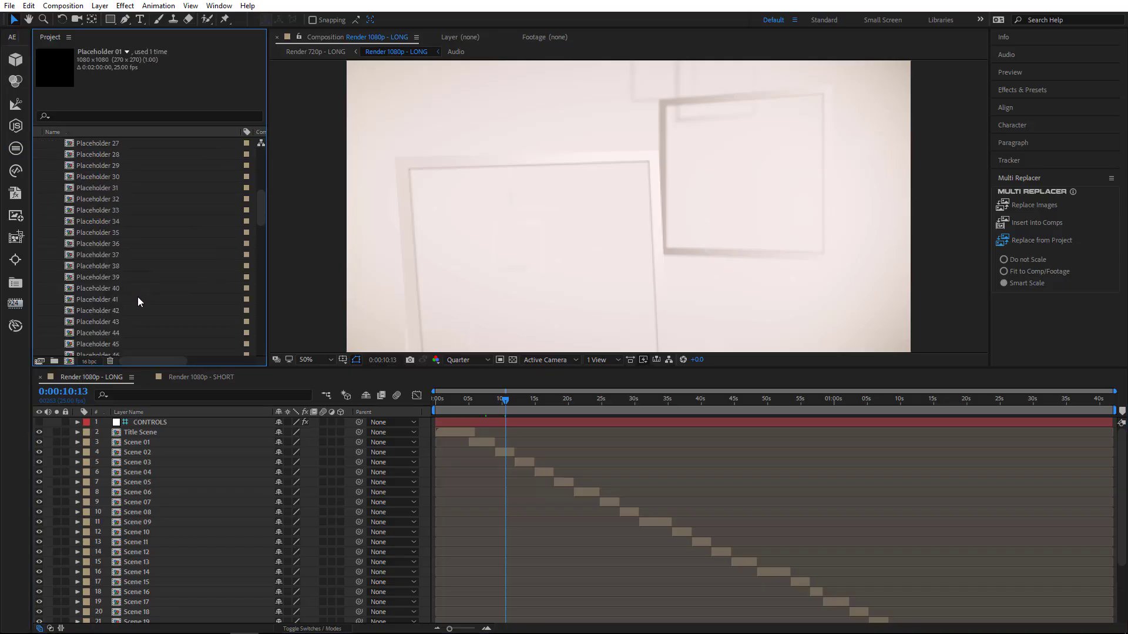
{"action": "scroll", "coordinate": [132, 309], "scroll_direction": "down", "scroll_amount": 6}
{"action": "scroll", "coordinate": [126, 322], "scroll_direction": "down", "scroll_amount": 5}
{"action": "scroll", "coordinate": [125, 322], "scroll_direction": "down", "scroll_amount": 4}
{"action": "scroll", "coordinate": [128, 321], "scroll_direction": "down", "scroll_amount": 5}
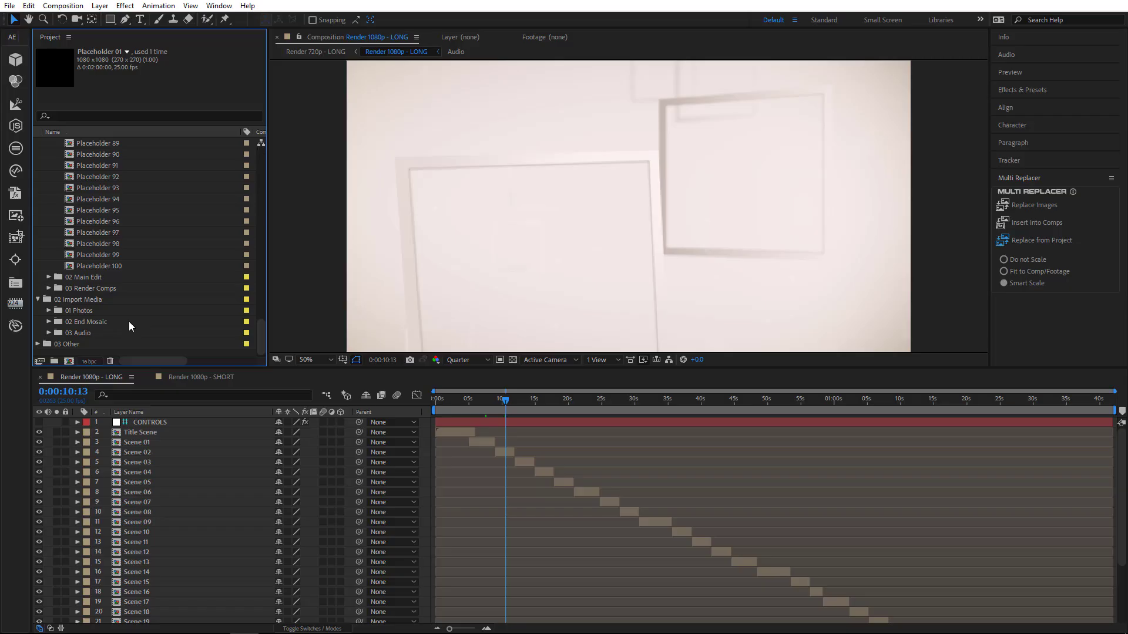
{"action": "left_click", "coordinate": [118, 267], "text": "shift"}
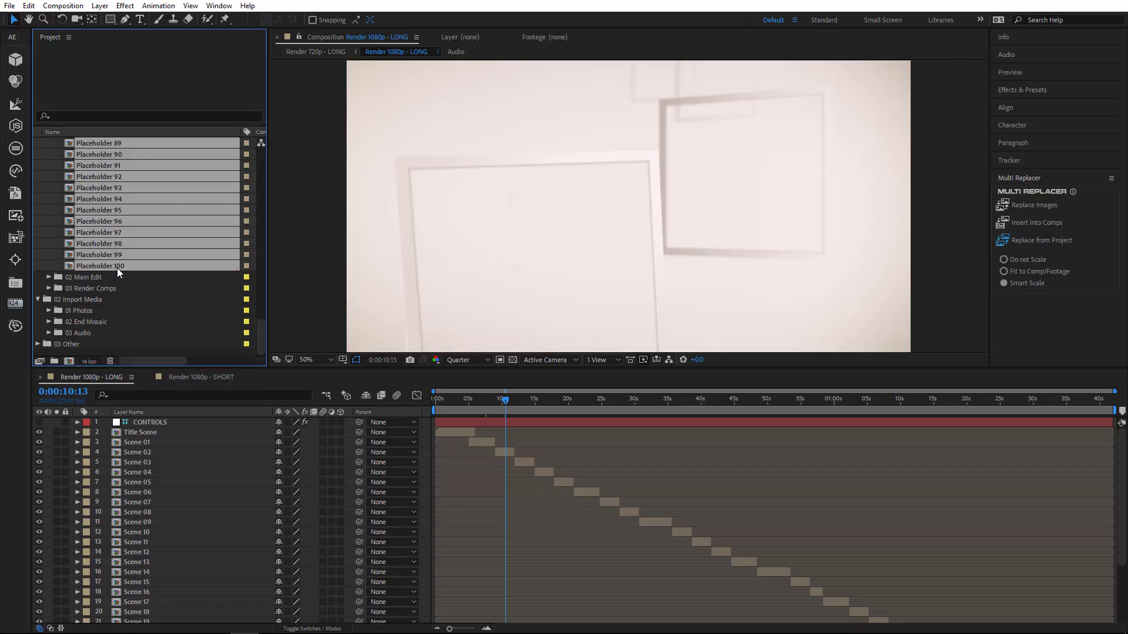
{"action": "left_click", "coordinate": [1032, 224]}
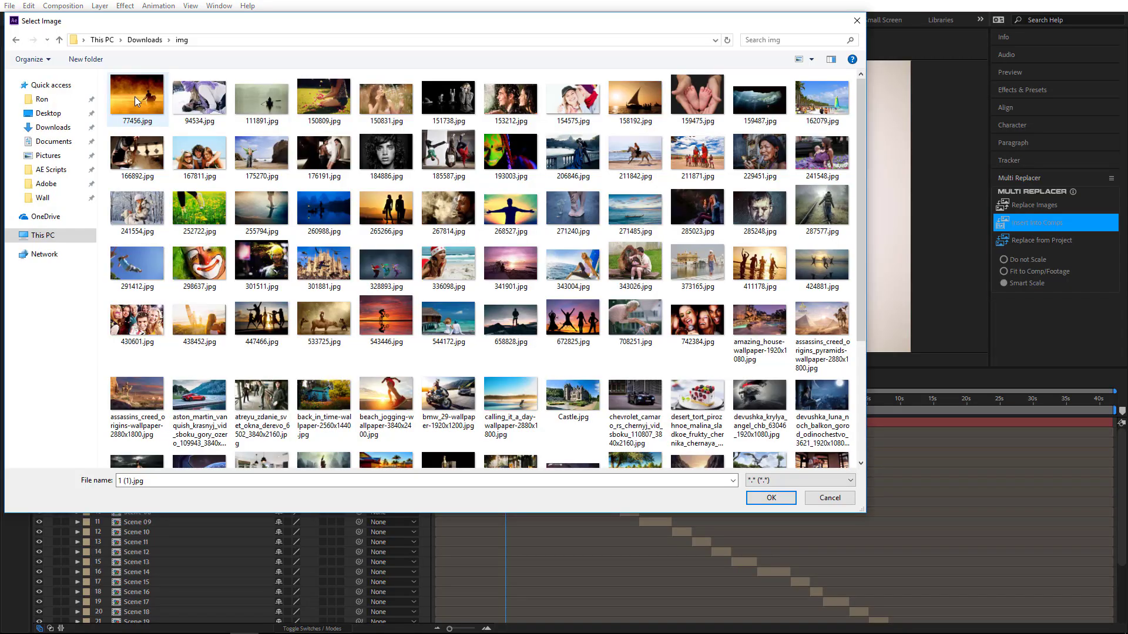
{"action": "left_click", "coordinate": [146, 95]}
{"action": "scroll", "coordinate": [352, 233], "scroll_direction": "down", "scroll_amount": 4}
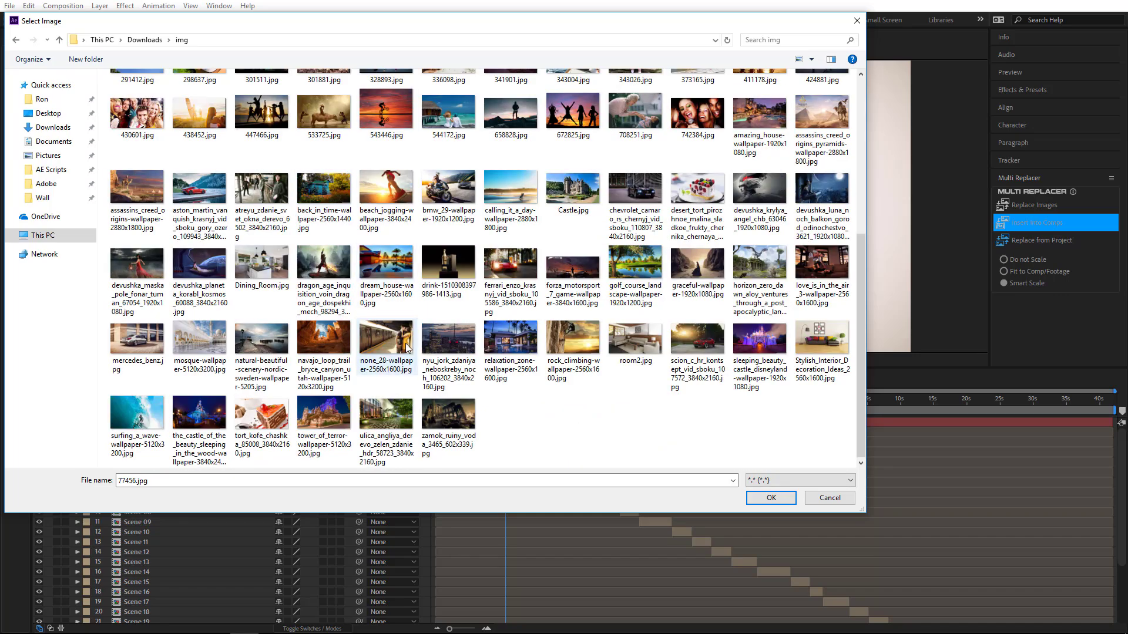
{"action": "left_click", "coordinate": [450, 423], "text": "shift"}
{"action": "left_click", "coordinate": [769, 500]}
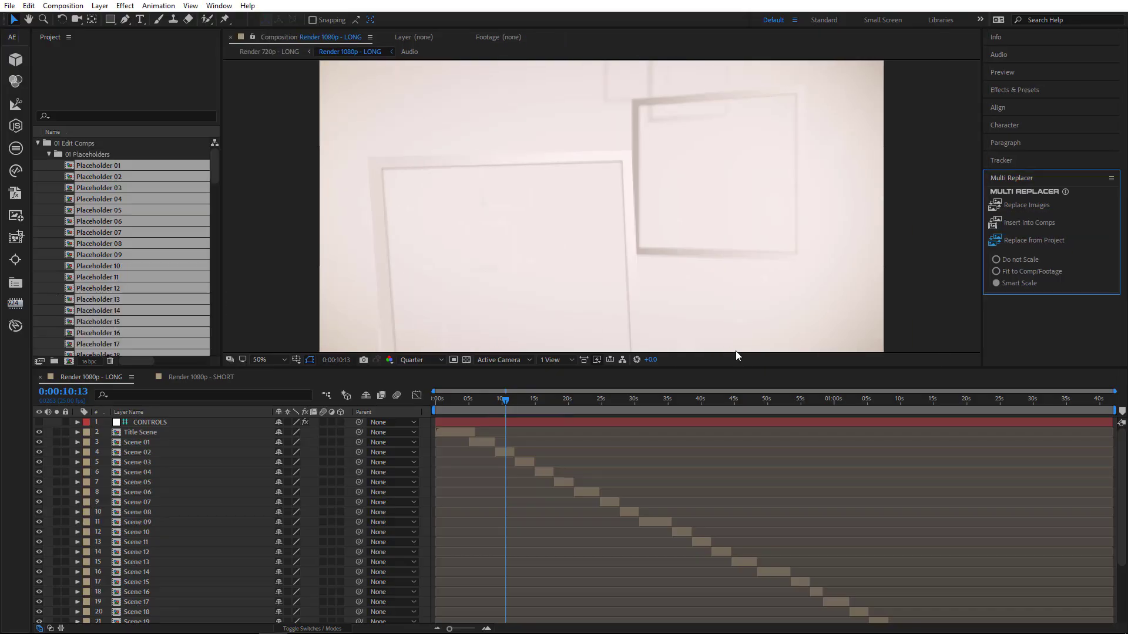
{"action": "left_click", "coordinate": [489, 405]}
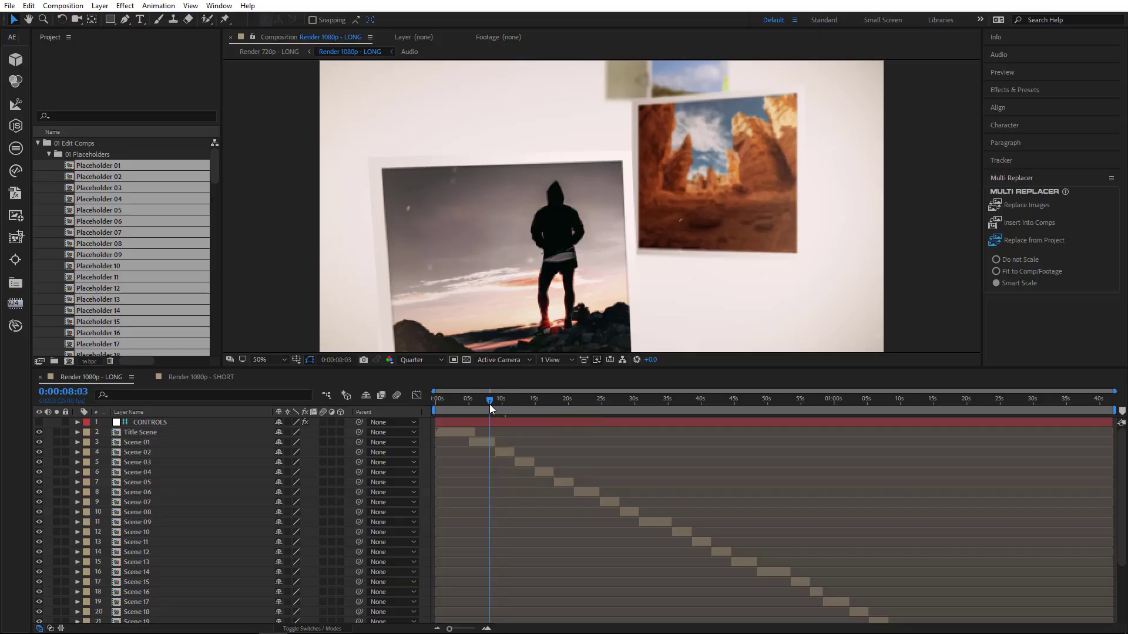
{"action": "left_click", "coordinate": [523, 401]}
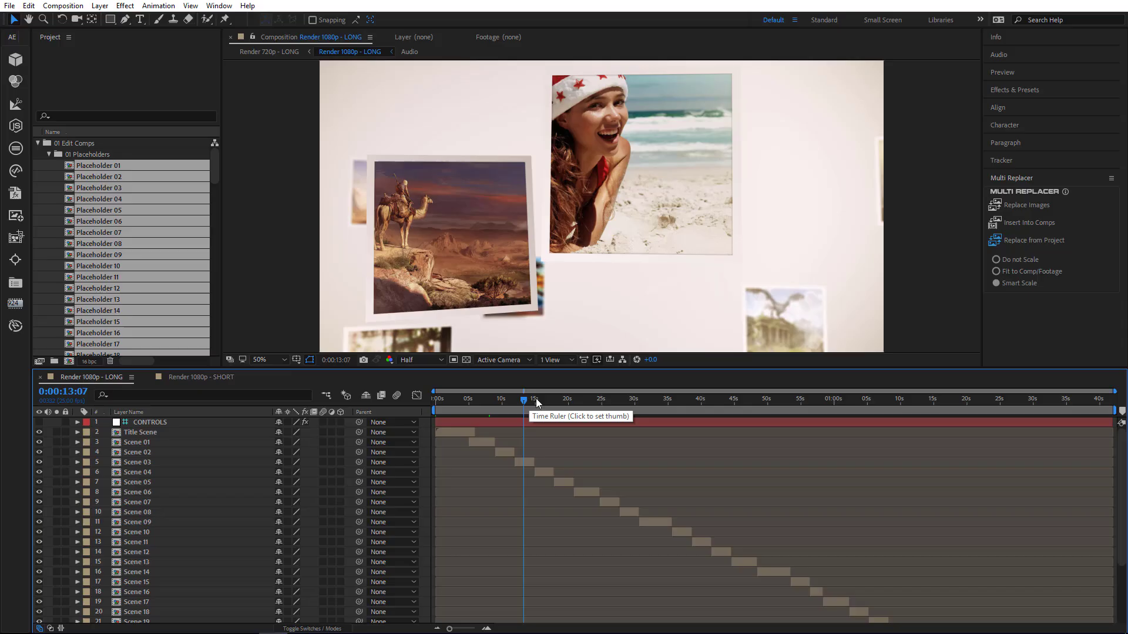
{"action": "left_click", "coordinate": [544, 399]}
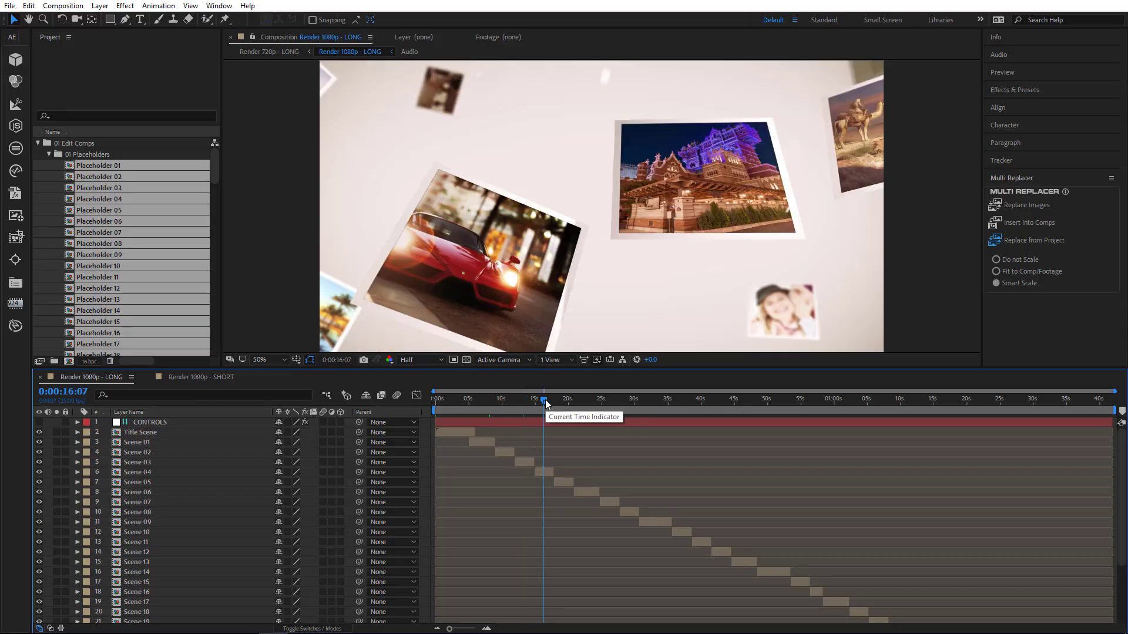
{"action": "left_click", "coordinate": [572, 405]}
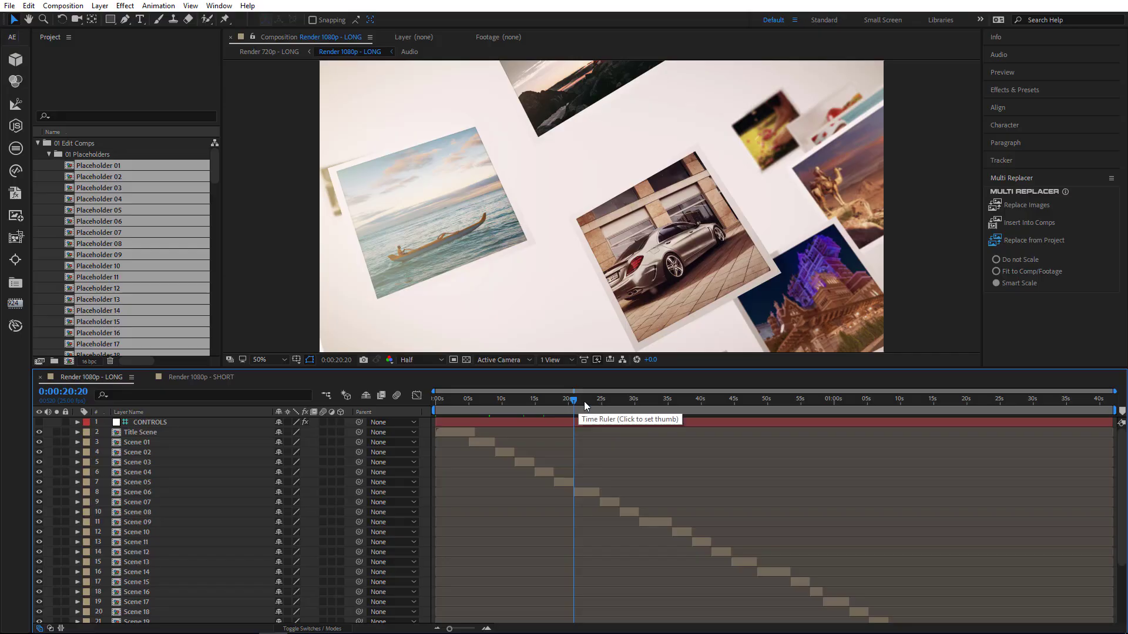
{"action": "left_click", "coordinate": [585, 401]}
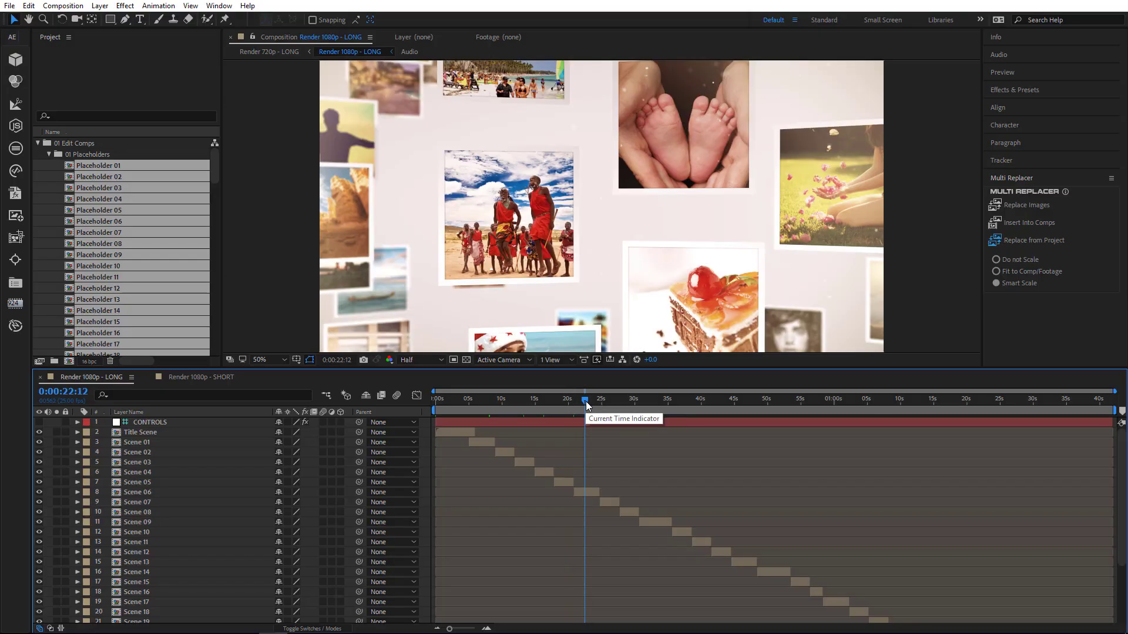
{"action": "left_click", "coordinate": [617, 401]}
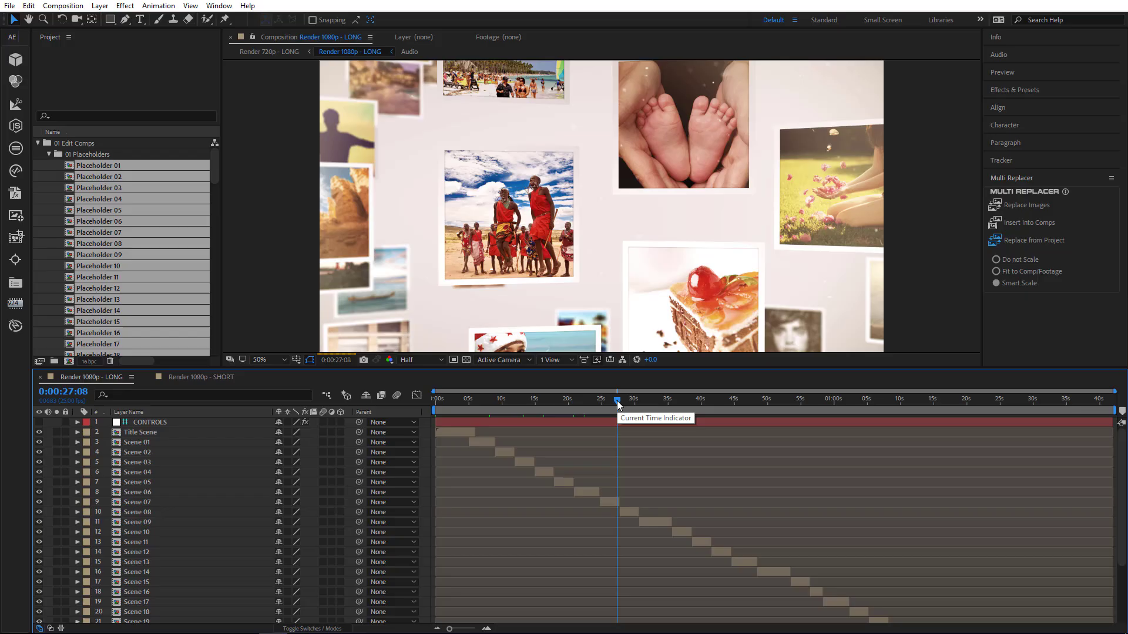